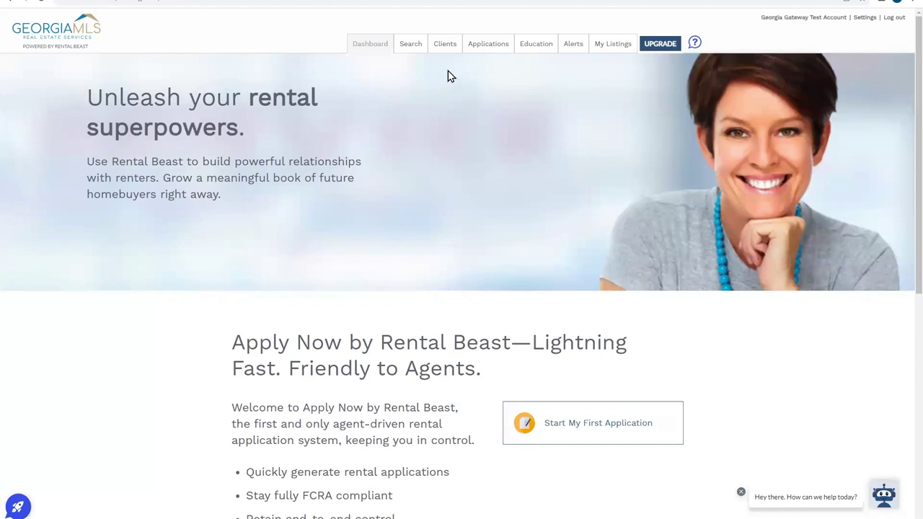
- Open the Rental Applications list, which shows no applications found
{"action": "left_click", "coordinate": [481, 54]}
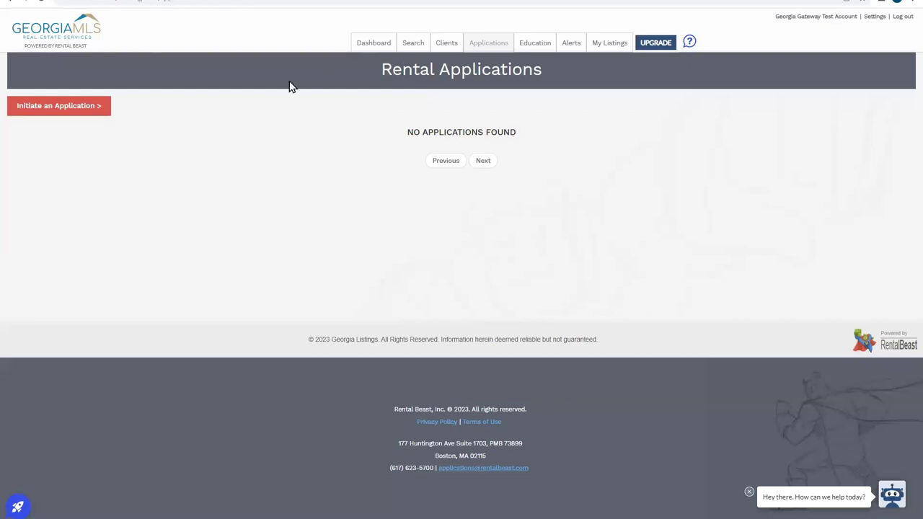
- Initiate a new rental application and look over its blank Property Contact and Property sections
{"action": "left_click", "coordinate": [47, 112]}
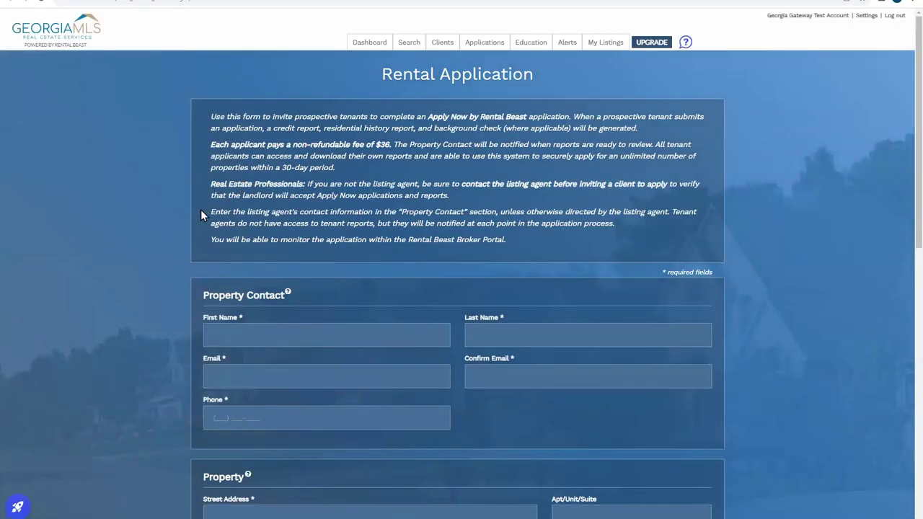
{"action": "scroll", "coordinate": [200, 209], "scroll_direction": "down", "scroll_amount": 4}
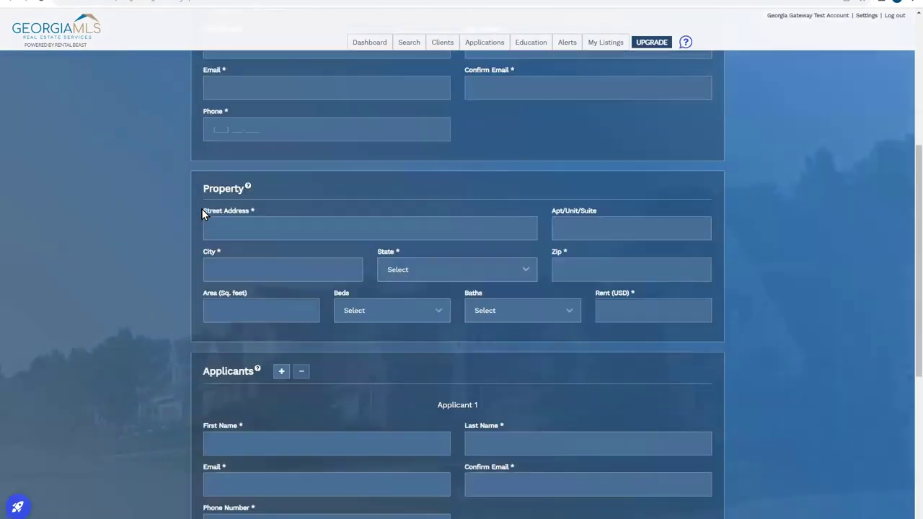
{"action": "scroll", "coordinate": [201, 209], "scroll_direction": "up", "scroll_amount": 1}
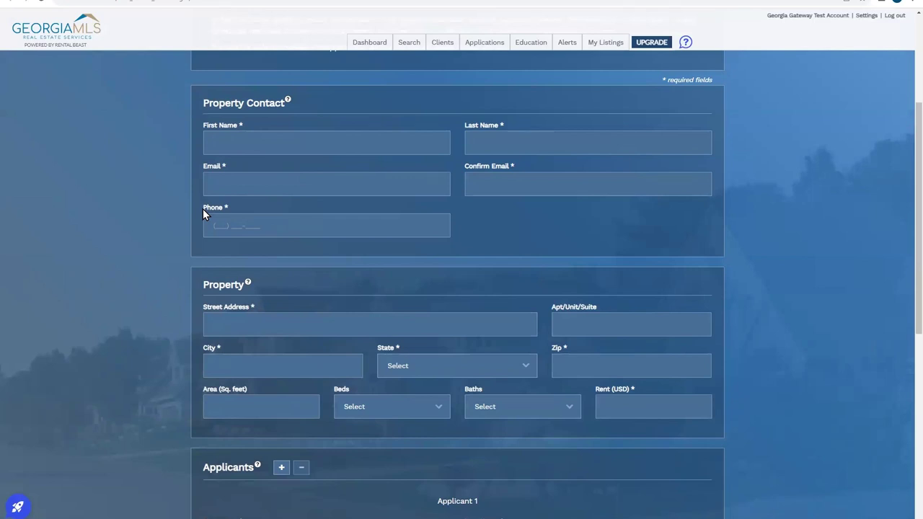
{"action": "scroll", "coordinate": [203, 209], "scroll_direction": "down", "scroll_amount": 2}
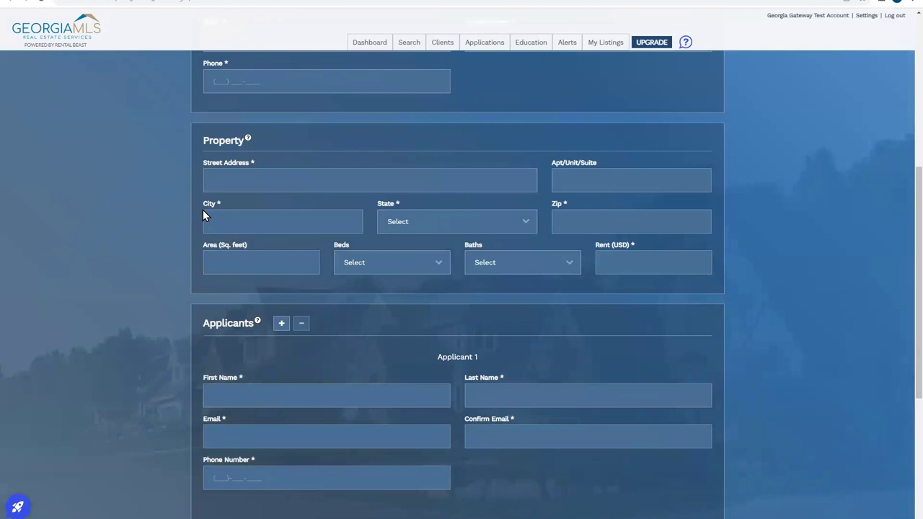
{"action": "scroll", "coordinate": [203, 210], "scroll_direction": "down", "scroll_amount": 2}
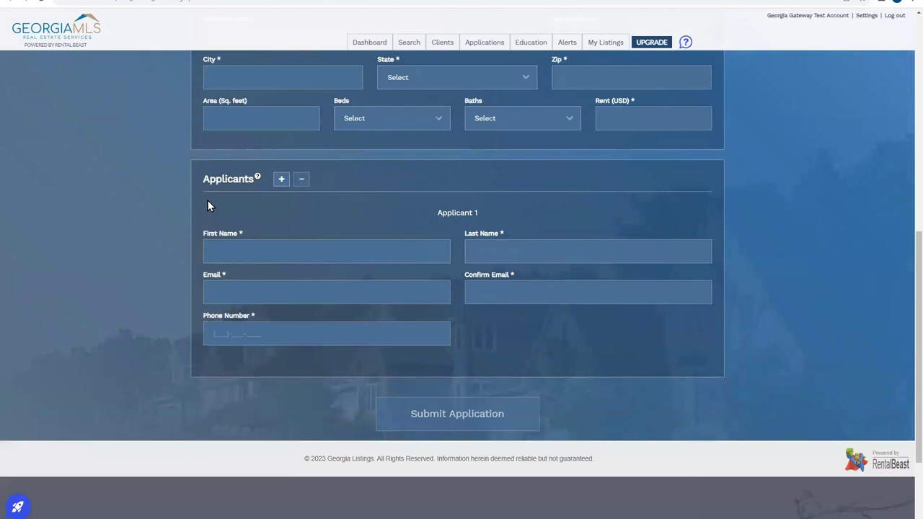
{"action": "scroll", "coordinate": [207, 205], "scroll_direction": "up", "scroll_amount": 5}
{"action": "scroll", "coordinate": [207, 205], "scroll_direction": "up", "scroll_amount": 2}
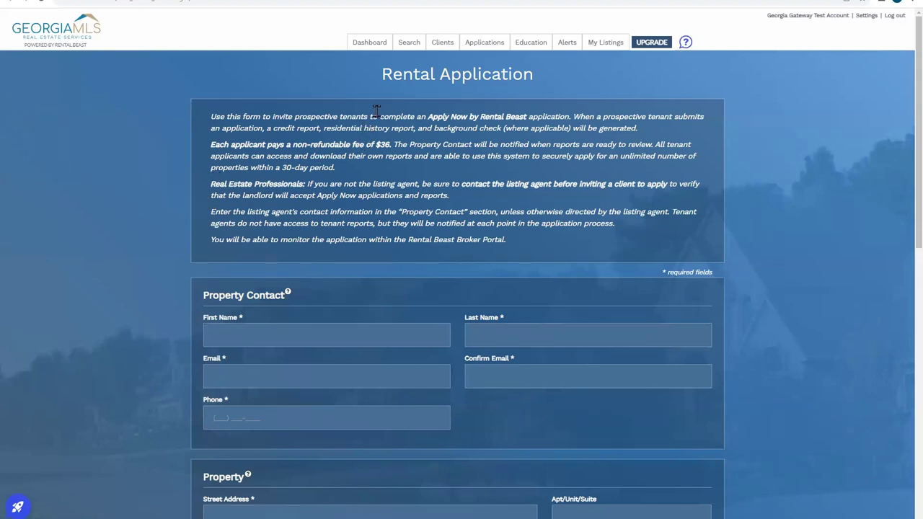
- Clear the Duluth and agent filters, rerun the search, and show the 2965 MLS listings
{"action": "left_click", "coordinate": [415, 46]}
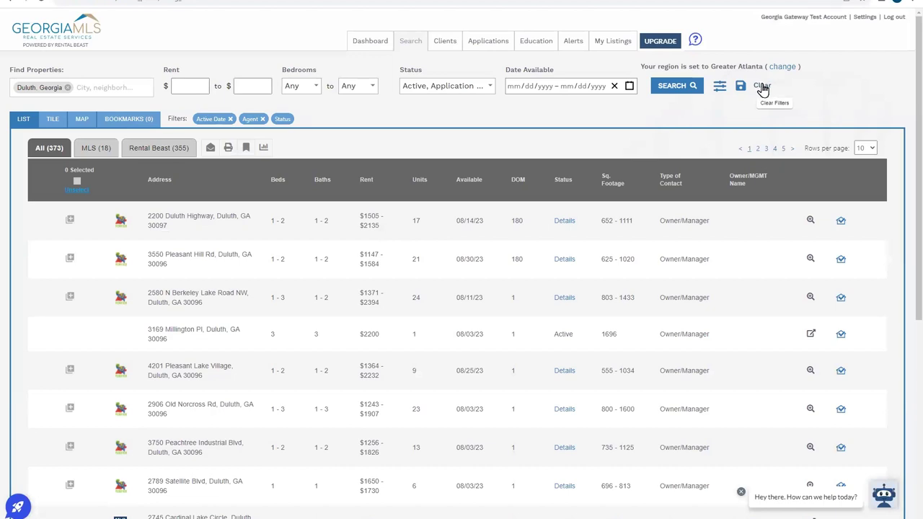
{"action": "left_click", "coordinate": [763, 87]}
{"action": "left_click", "coordinate": [671, 90]}
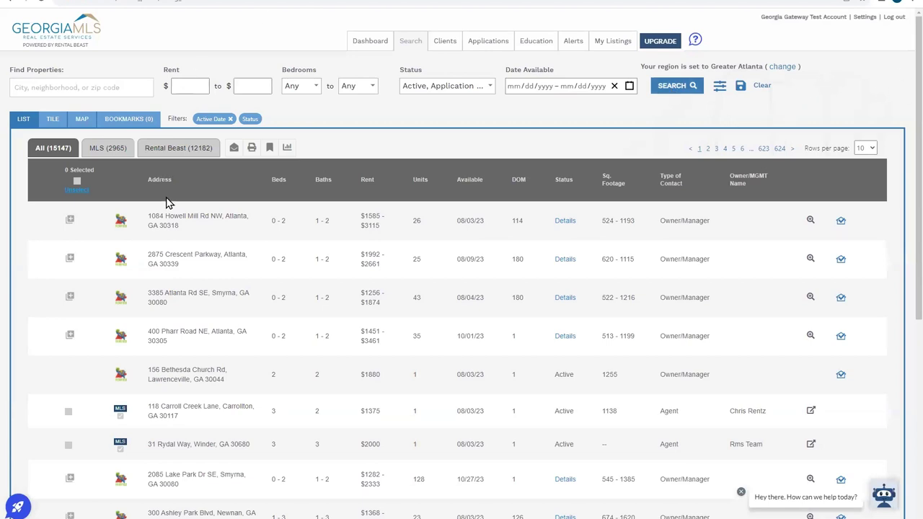
{"action": "left_click", "coordinate": [194, 147]}
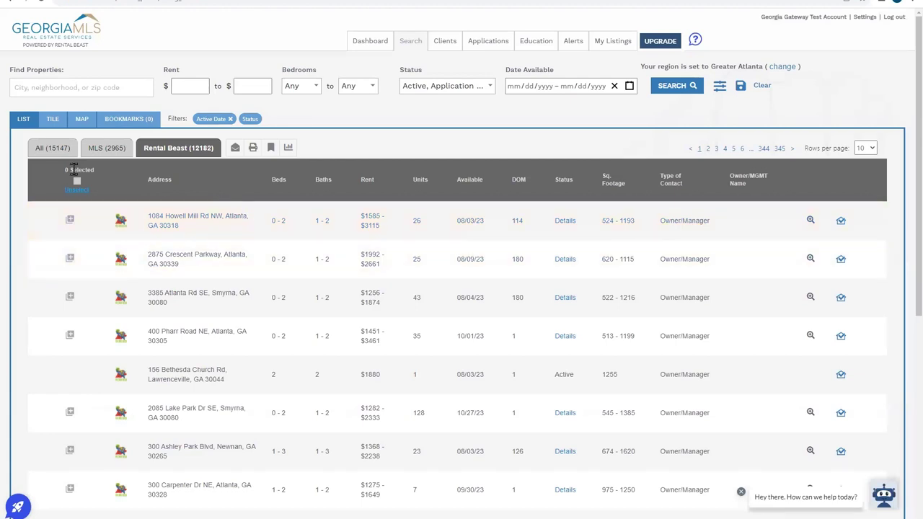
{"action": "left_click", "coordinate": [101, 148]}
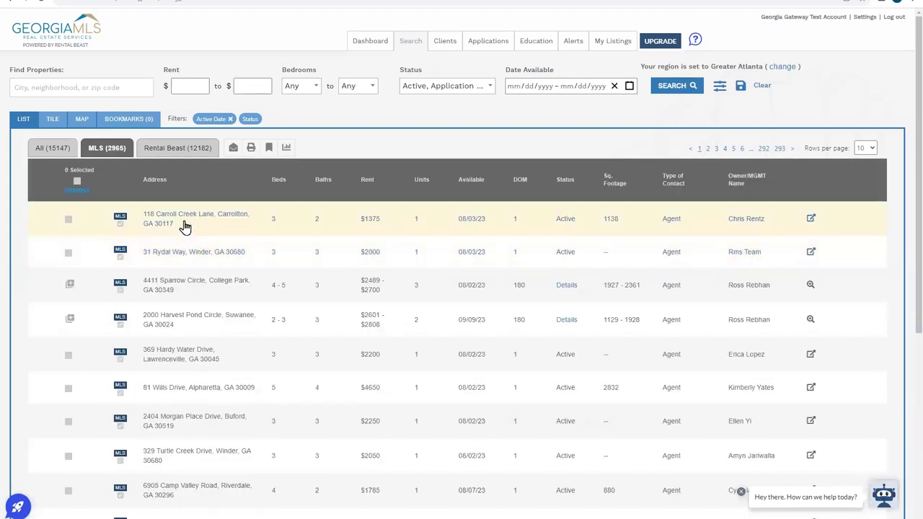
{"action": "left_click", "coordinate": [185, 226]}
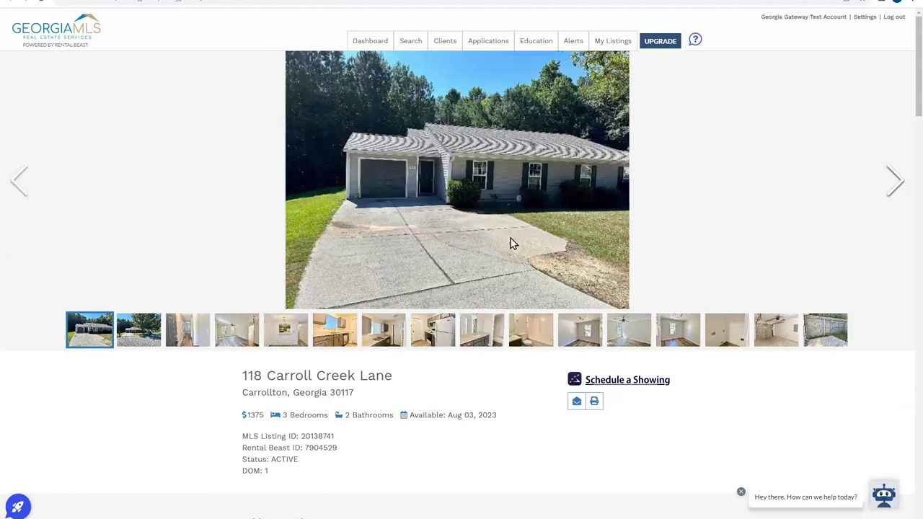
{"action": "scroll", "coordinate": [461, 308], "scroll_direction": "down", "scroll_amount": 2}
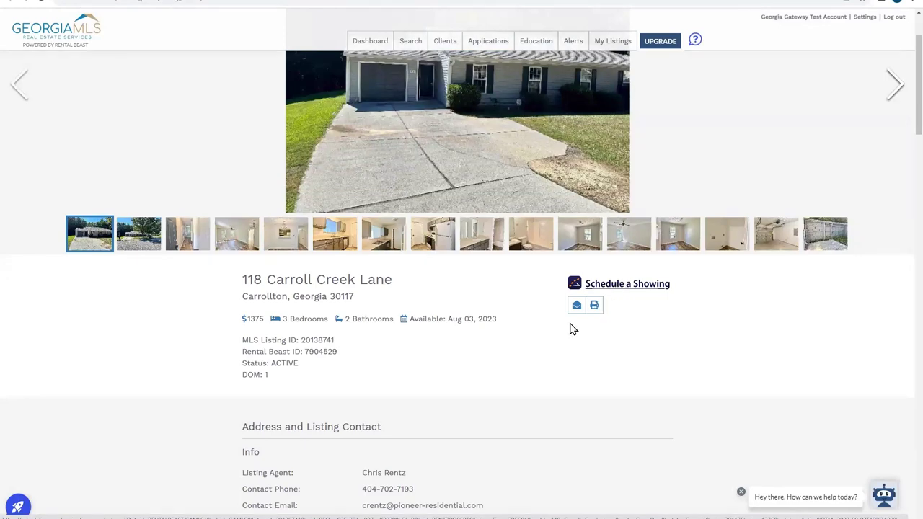
{"action": "scroll", "coordinate": [517, 350], "scroll_direction": "down", "scroll_amount": 4}
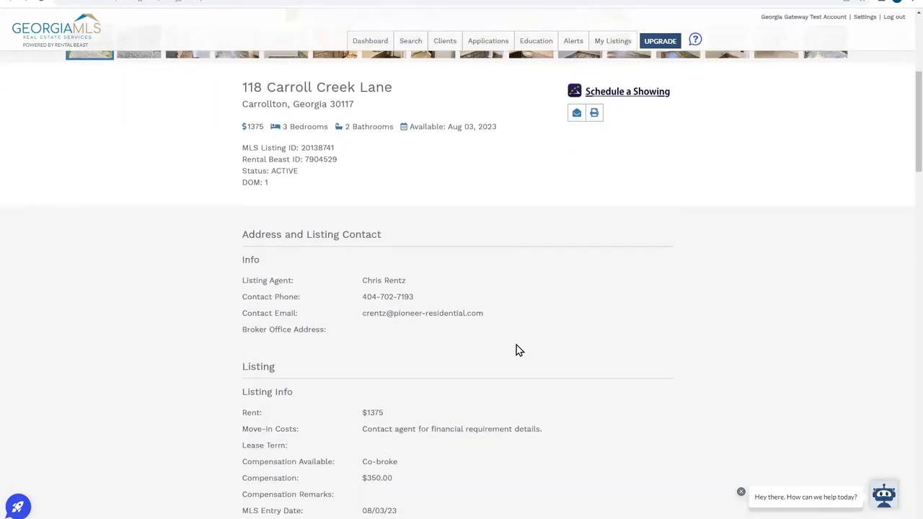
{"action": "scroll", "coordinate": [516, 350], "scroll_direction": "down", "scroll_amount": 1}
{"action": "scroll", "coordinate": [427, 267], "scroll_direction": "down", "scroll_amount": 1}
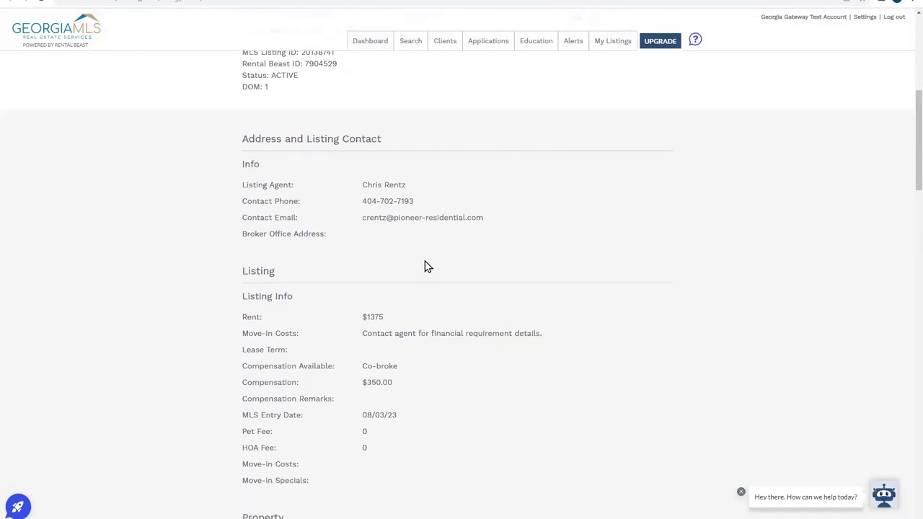
{"action": "scroll", "coordinate": [424, 267], "scroll_direction": "down", "scroll_amount": 2}
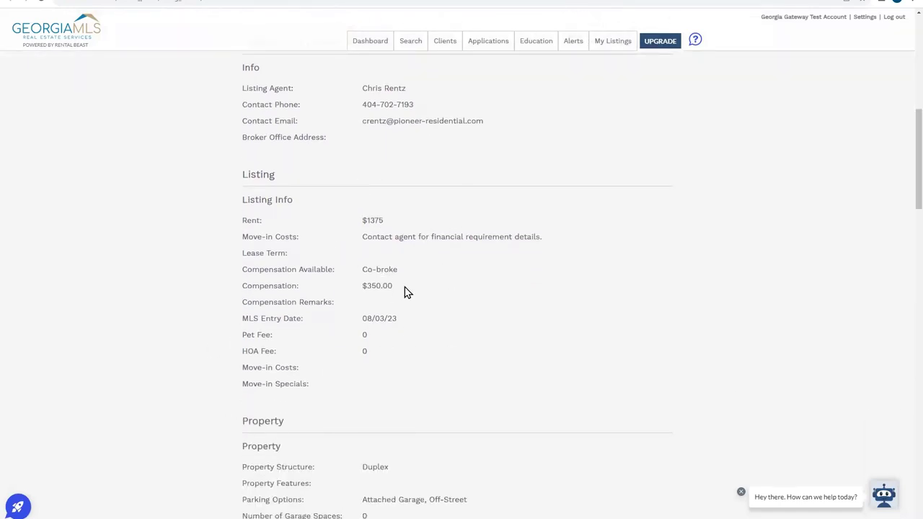
- Highlight the $350.00 Compensation amount and review the rest of the listing page
{"action": "triple_click", "coordinate": [368, 285]}
{"action": "scroll", "coordinate": [369, 309], "scroll_direction": "down", "scroll_amount": 3}
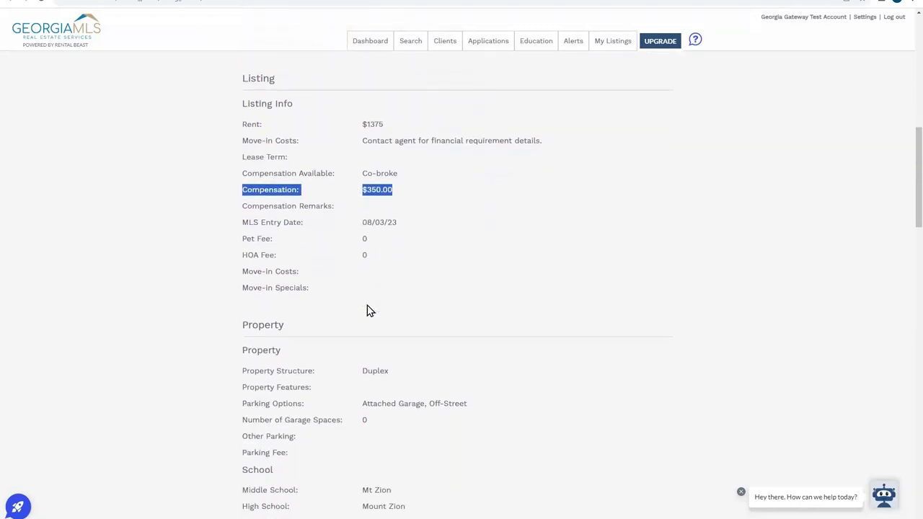
{"action": "scroll", "coordinate": [366, 308], "scroll_direction": "down", "scroll_amount": 1}
{"action": "left_click", "coordinate": [366, 312]}
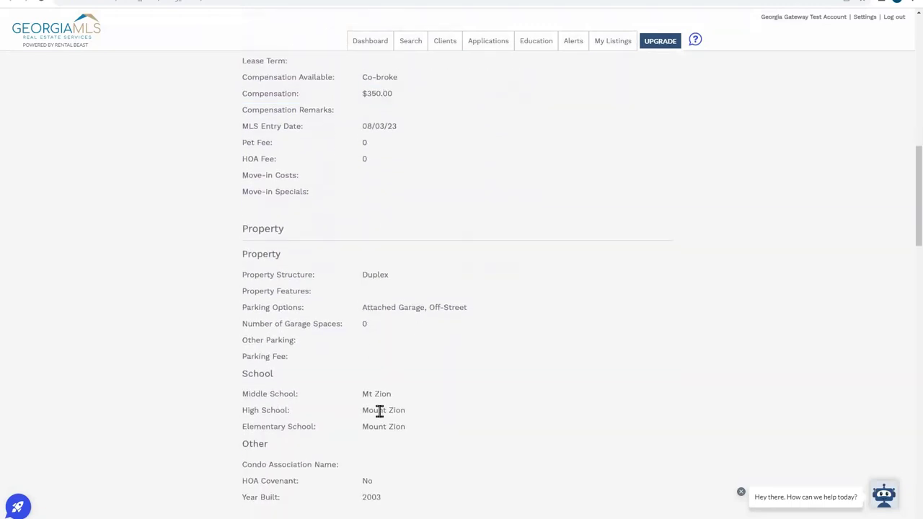
{"action": "scroll", "coordinate": [377, 411], "scroll_direction": "down", "scroll_amount": 2}
{"action": "scroll", "coordinate": [182, 405], "scroll_direction": "down", "scroll_amount": 5}
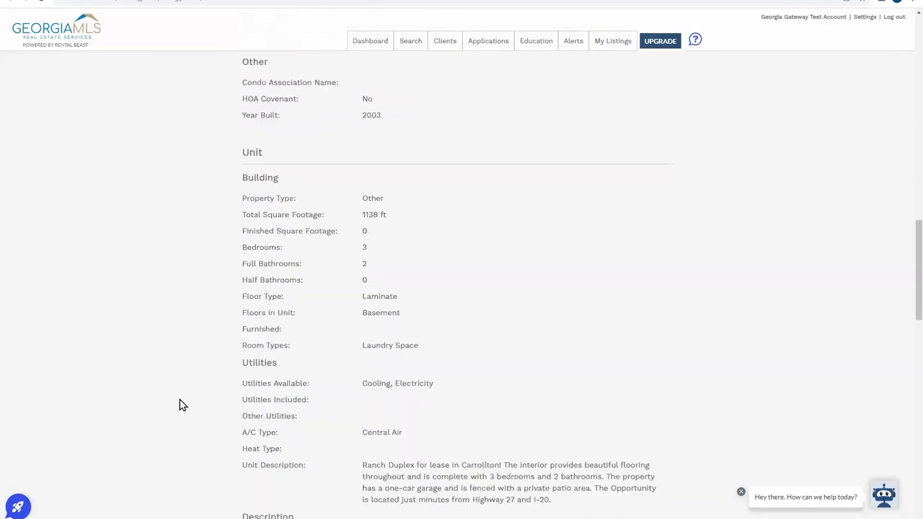
{"action": "scroll", "coordinate": [183, 406], "scroll_direction": "down", "scroll_amount": 7}
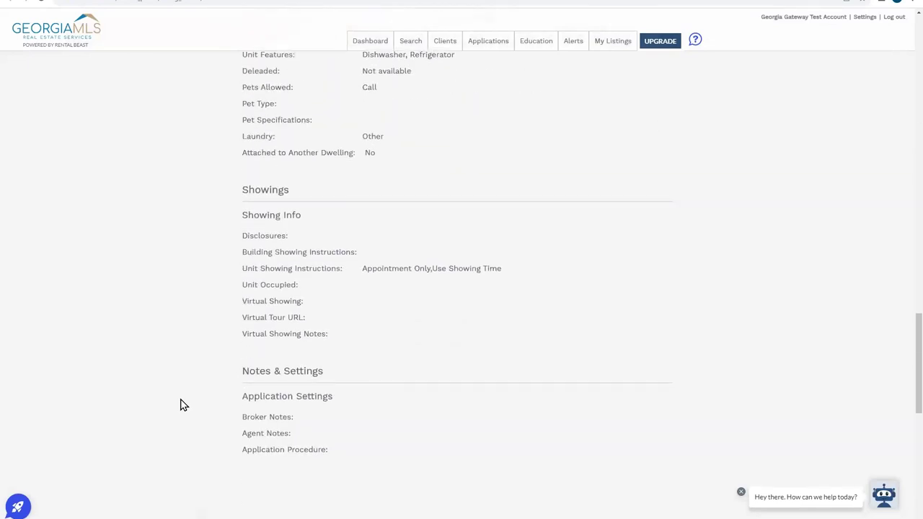
{"action": "scroll", "coordinate": [182, 405], "scroll_direction": "down", "scroll_amount": 2}
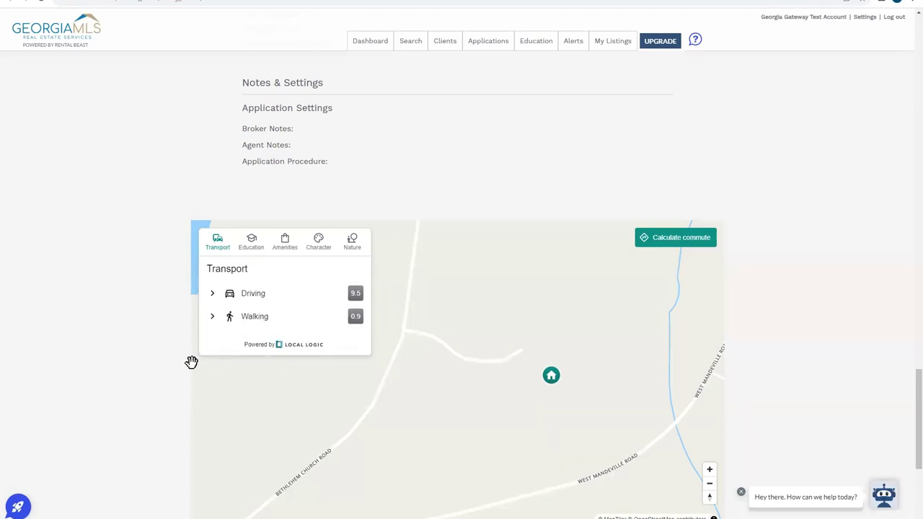
{"action": "scroll", "coordinate": [153, 361], "scroll_direction": "up", "scroll_amount": 15}
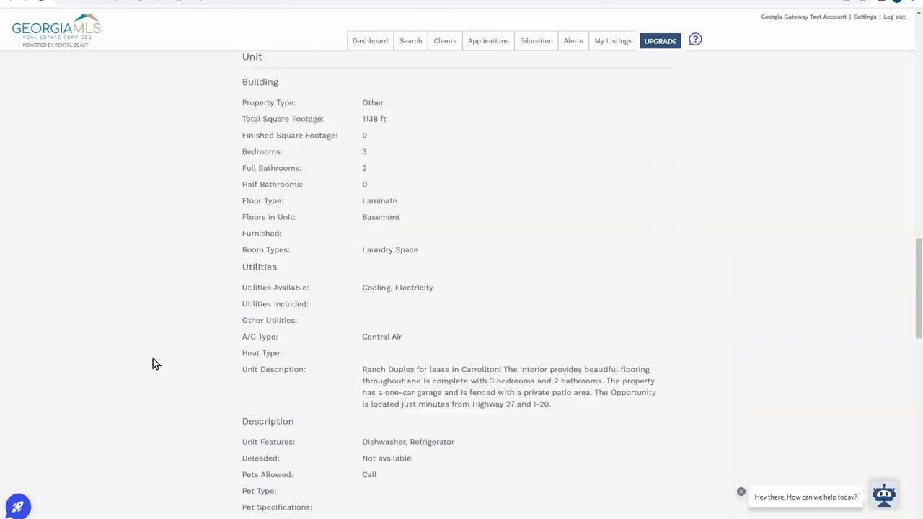
{"action": "scroll", "coordinate": [153, 364], "scroll_direction": "up", "scroll_amount": 15}
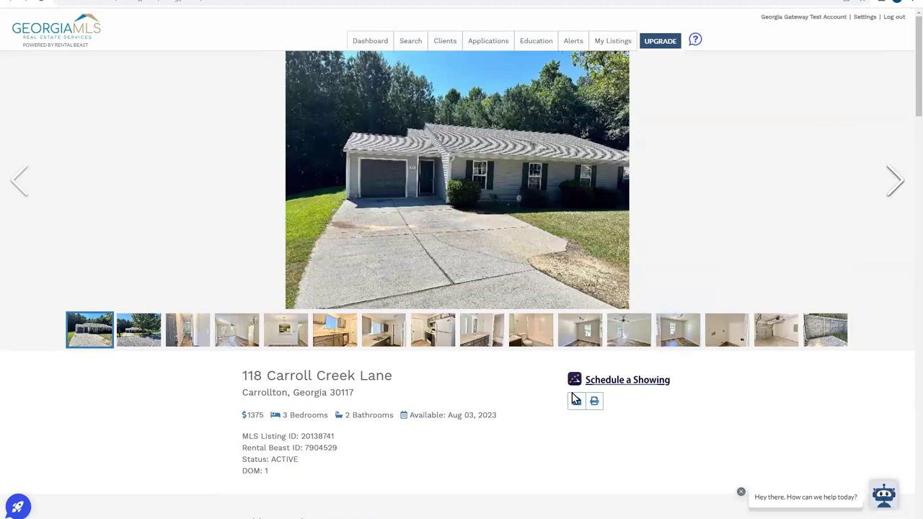
{"action": "scroll", "coordinate": [581, 414], "scroll_direction": "down", "scroll_amount": 3}
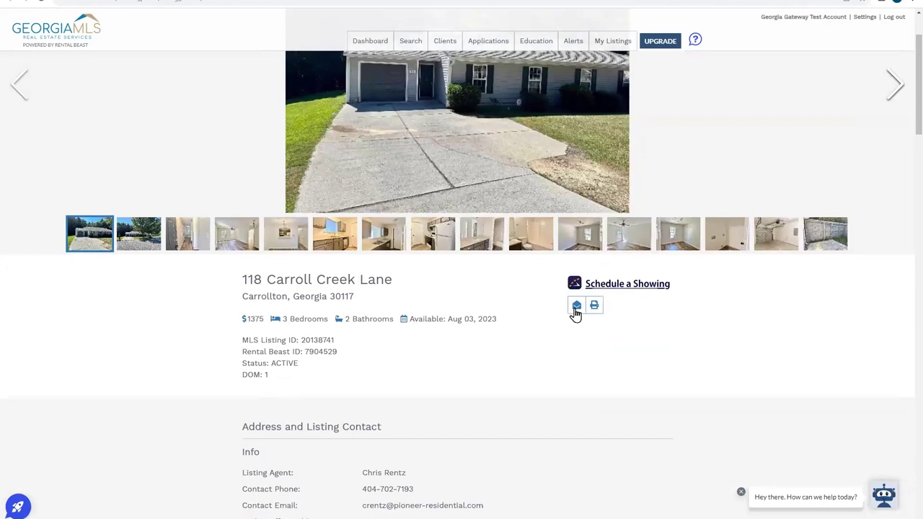
- Start emailing the listing and add a test client as the recipient
{"action": "left_click", "coordinate": [576, 306]}
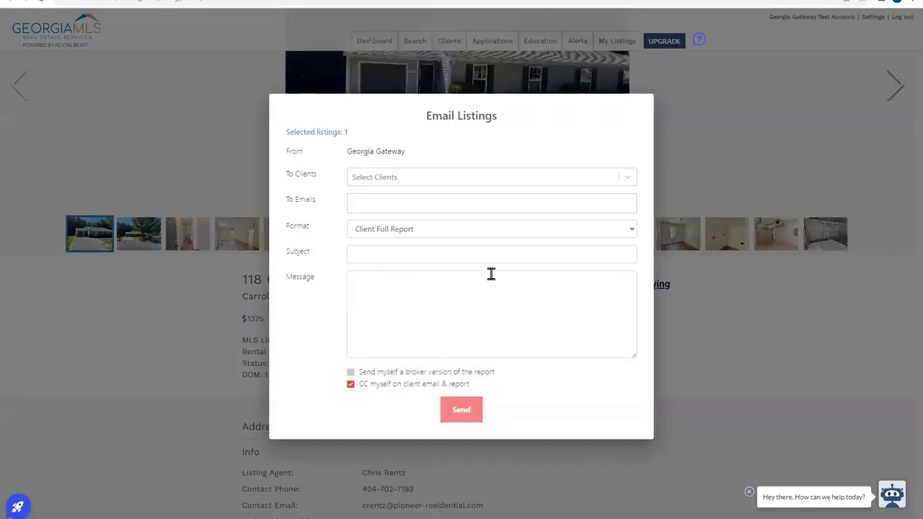
{"action": "left_click", "coordinate": [427, 177]}
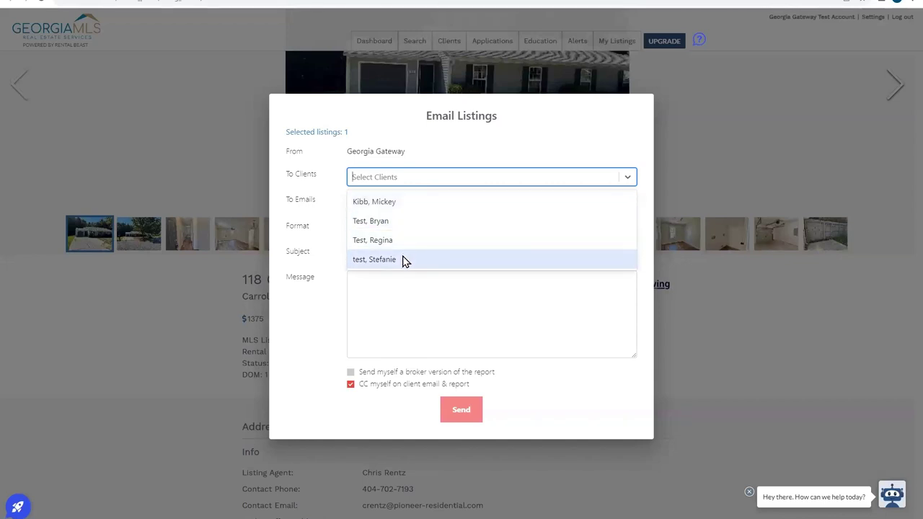
{"action": "left_click", "coordinate": [404, 260]}
{"action": "left_click", "coordinate": [409, 187]}
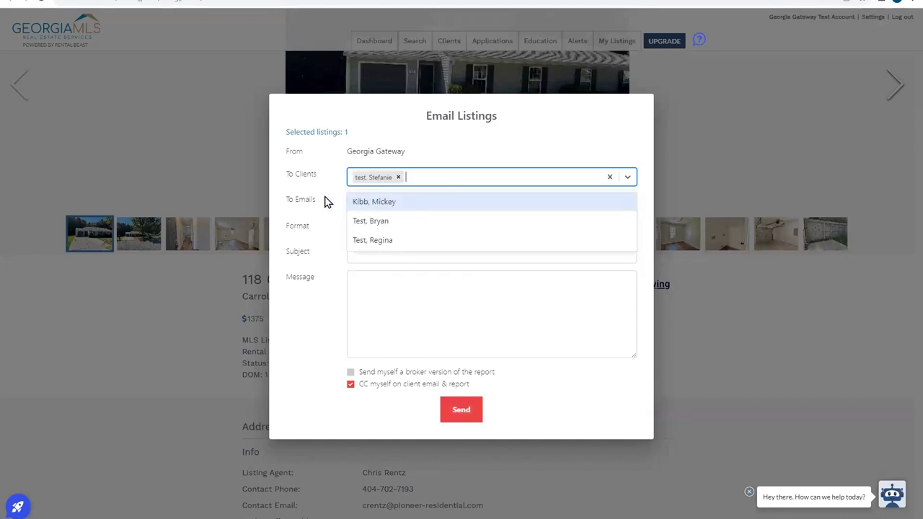
{"action": "left_click", "coordinate": [325, 216]}
{"action": "left_click", "coordinate": [376, 199]}
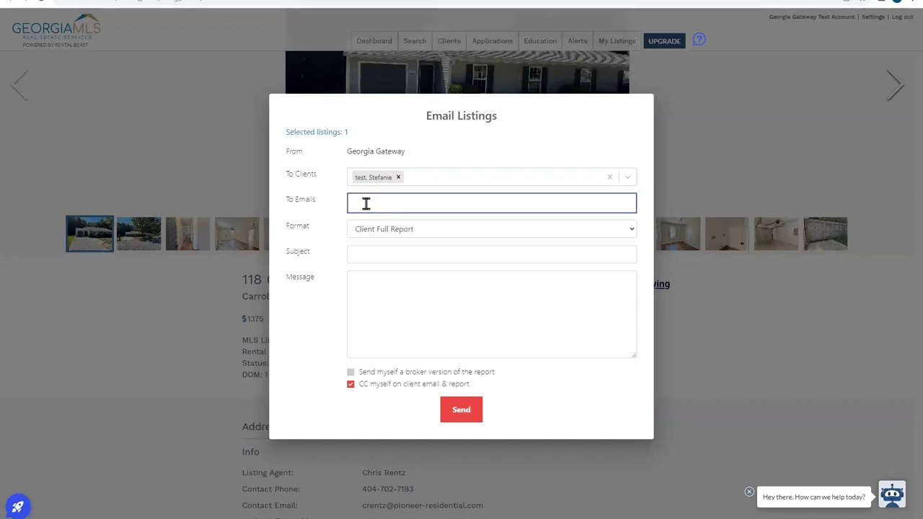
- Keep the Client Full Report format and close the Email Listings form unsent
{"action": "left_click", "coordinate": [379, 230]}
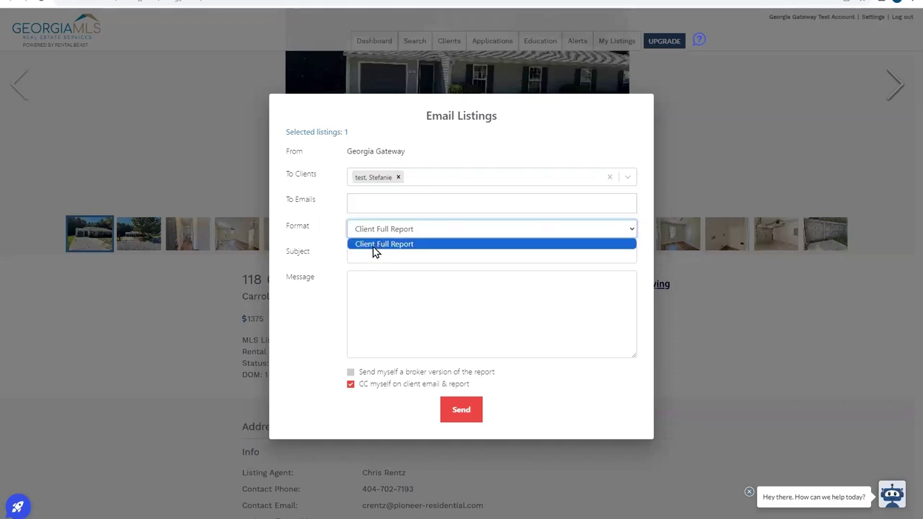
{"action": "left_click", "coordinate": [374, 247]}
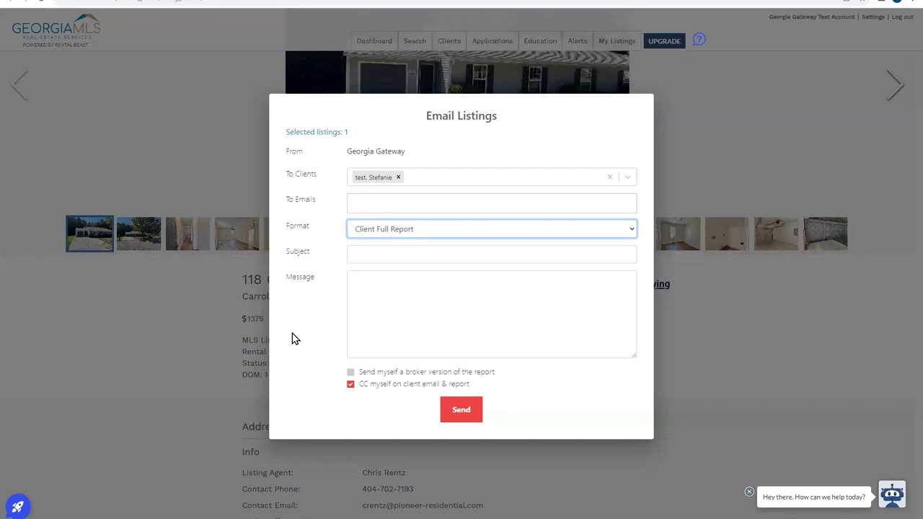
{"action": "left_click", "coordinate": [205, 322]}
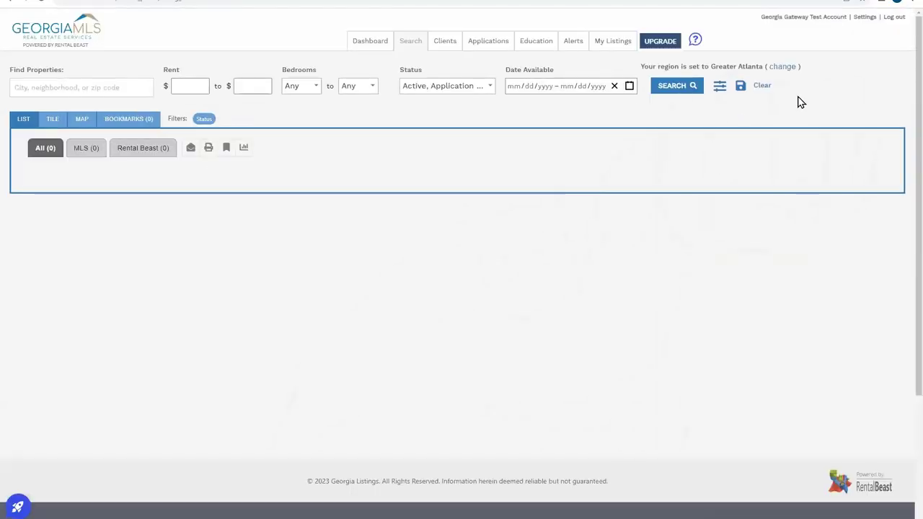
- Search listings in Decatur, Georgia, returning 798 results: 214 MLS and 584 Rental Beast
{"action": "left_click", "coordinate": [772, 88]}
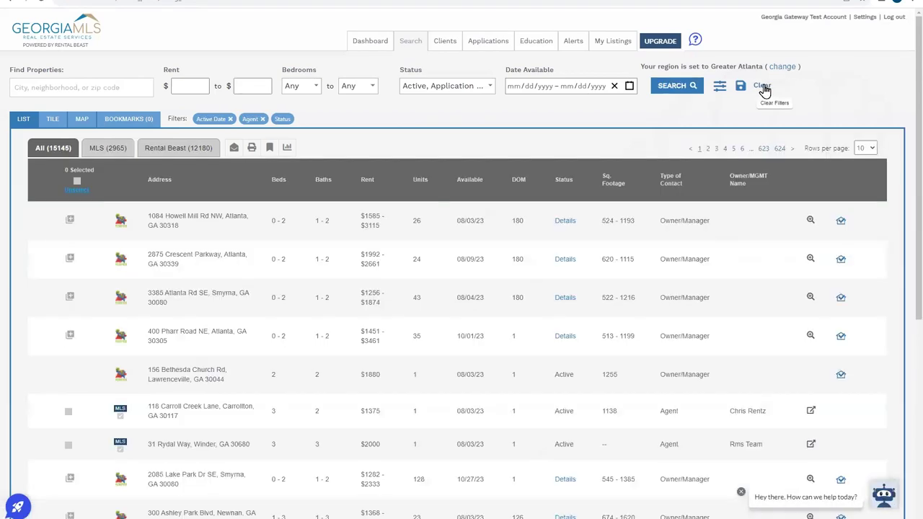
{"action": "left_click", "coordinate": [116, 89]}
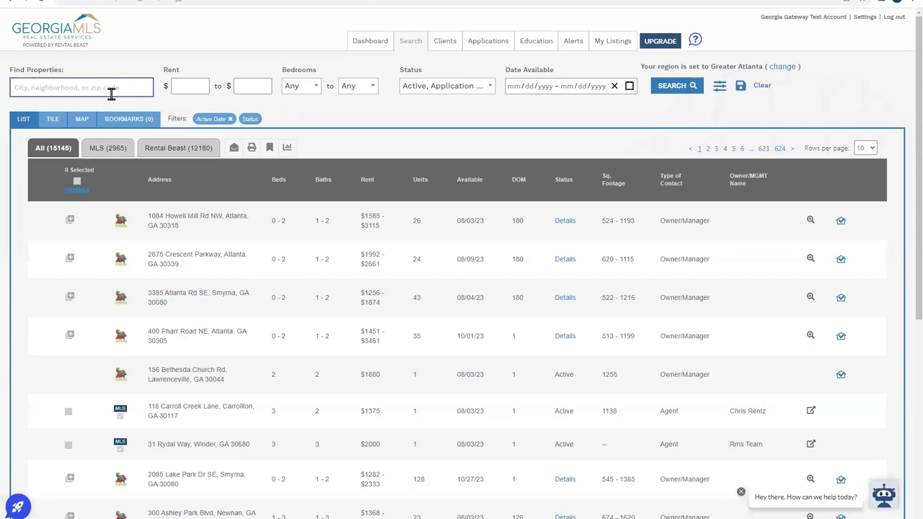
{"action": "type", "text": "deca"}
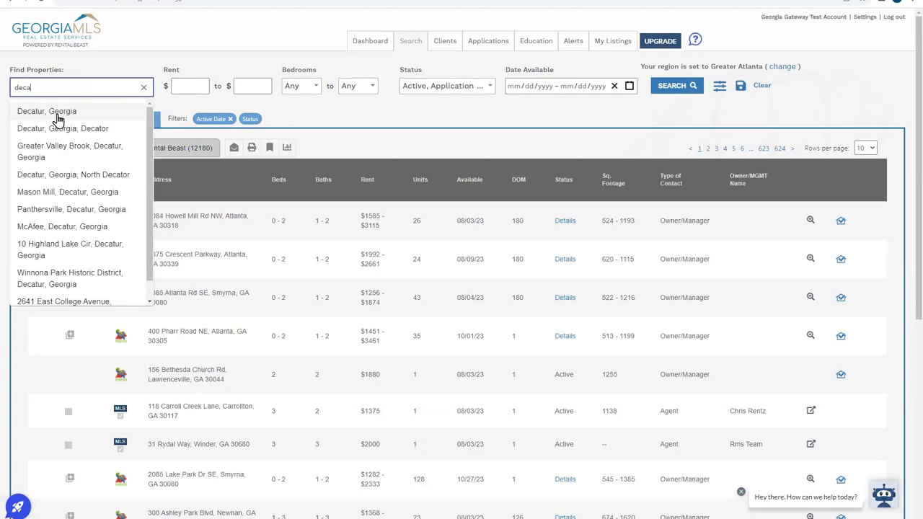
{"action": "left_click", "coordinate": [59, 115]}
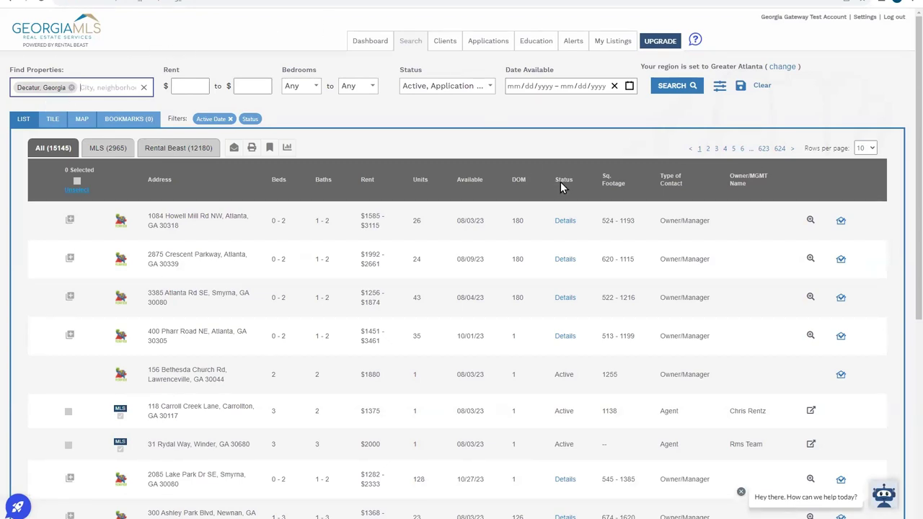
{"action": "left_click", "coordinate": [661, 91]}
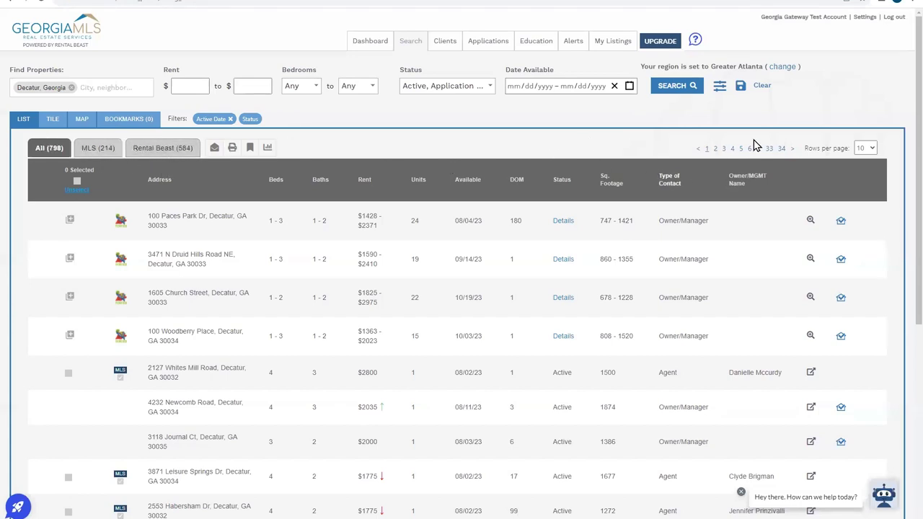
- Filter the Decatur search to 1–2 bedrooms, narrowing results to 474 listings
{"action": "left_click", "coordinate": [304, 87]}
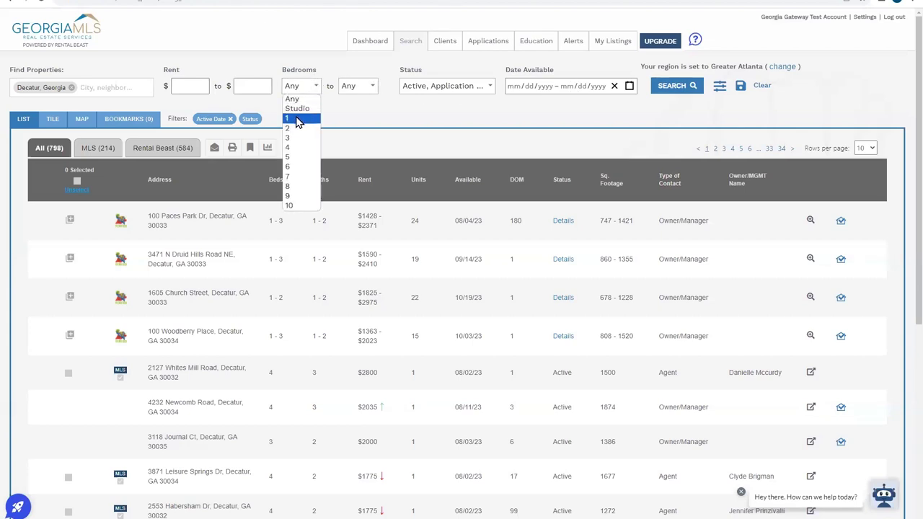
{"action": "left_click", "coordinate": [297, 119]}
{"action": "left_click", "coordinate": [362, 87]}
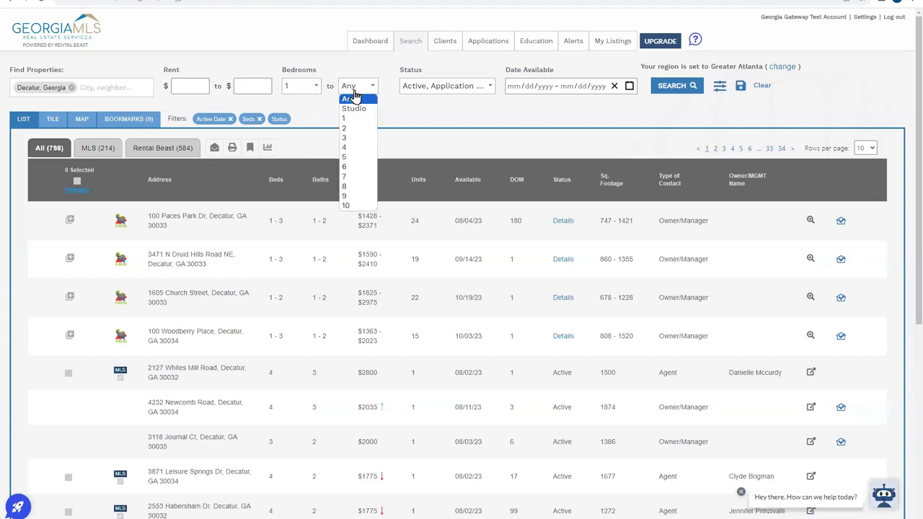
{"action": "left_click", "coordinate": [357, 128]}
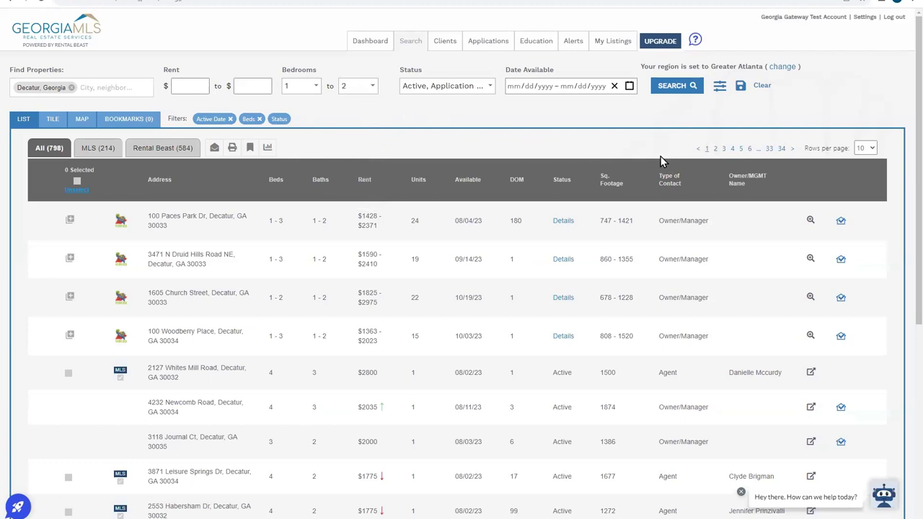
{"action": "left_click", "coordinate": [667, 87]}
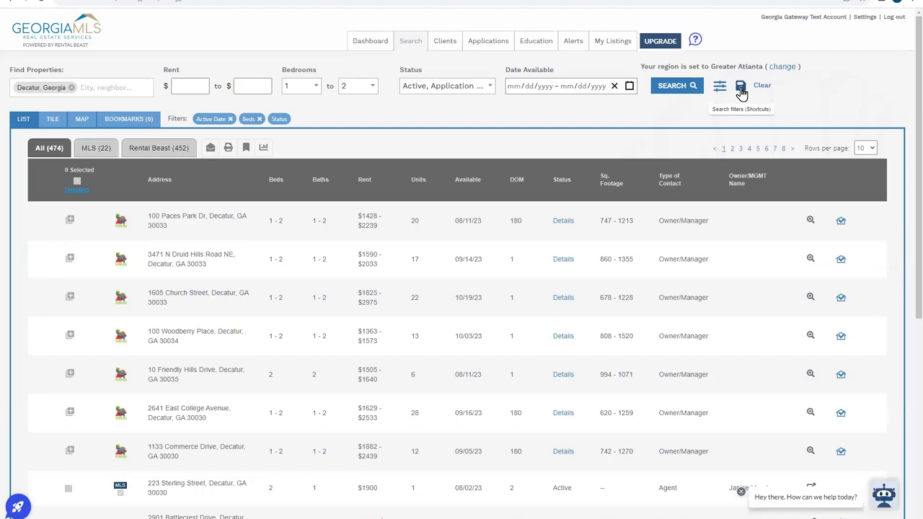
- Save the current Decatur search as a shortcut named 'pjs search'
{"action": "left_click", "coordinate": [741, 88]}
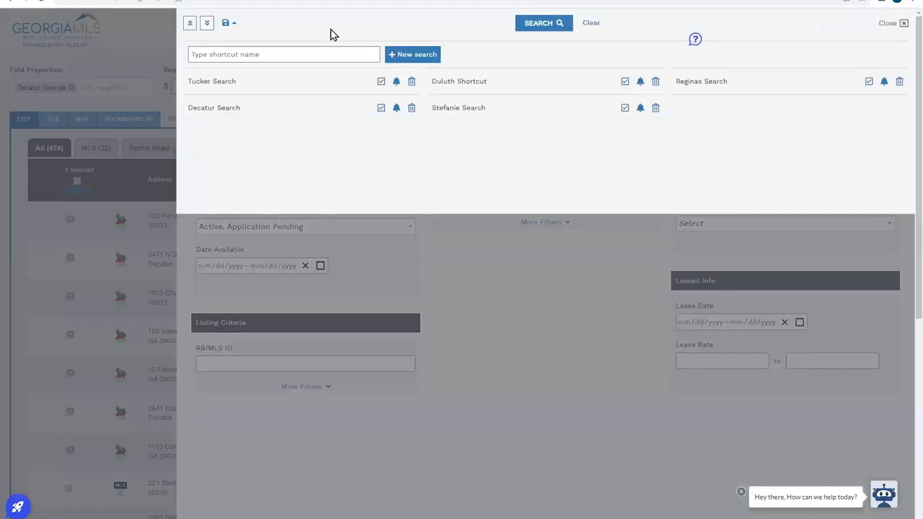
{"action": "left_click", "coordinate": [332, 52]}
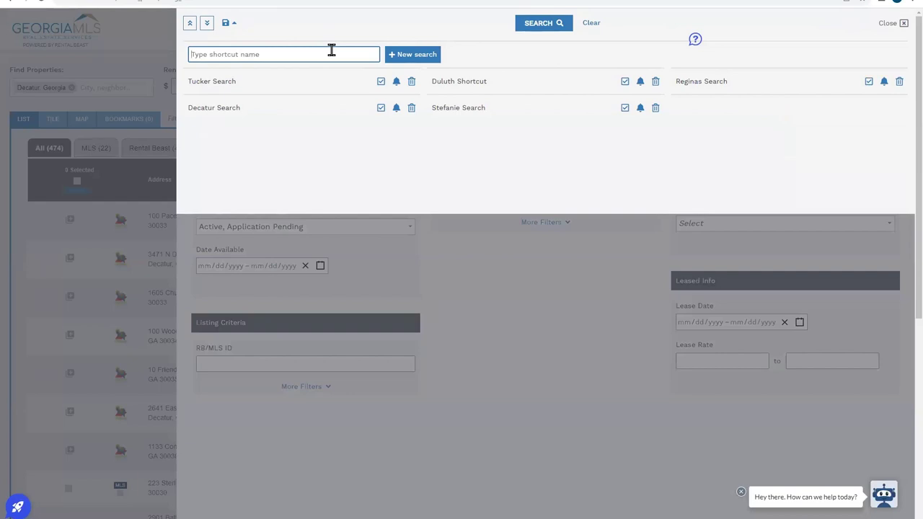
{"action": "type", "text": "pjs search"}
{"action": "left_click", "coordinate": [423, 65]}
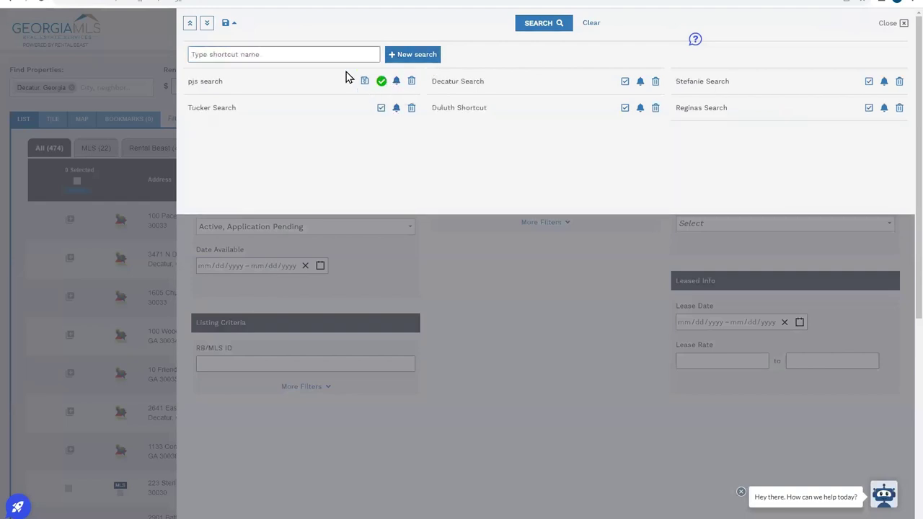
- Create an alert from the pjs search shortcut and view it on My Alerts
{"action": "left_click", "coordinate": [397, 81]}
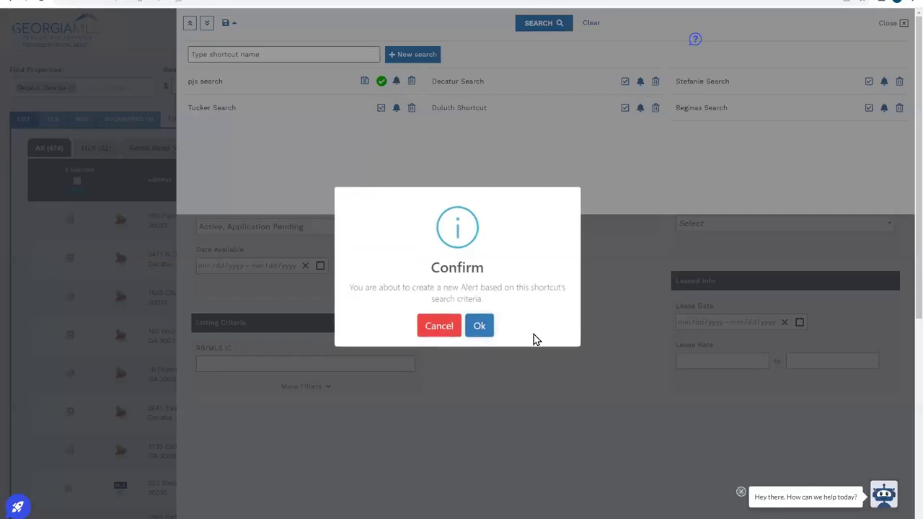
{"action": "left_click", "coordinate": [478, 325]}
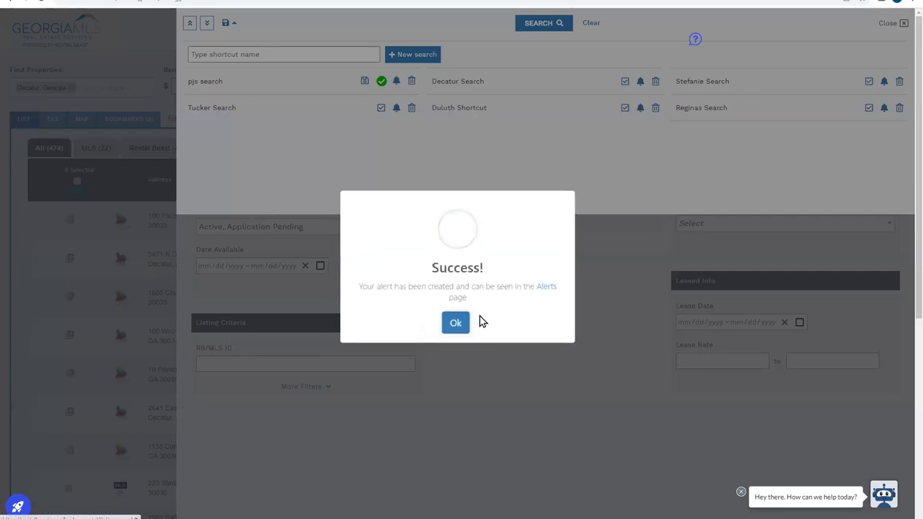
{"action": "left_click", "coordinate": [550, 288]}
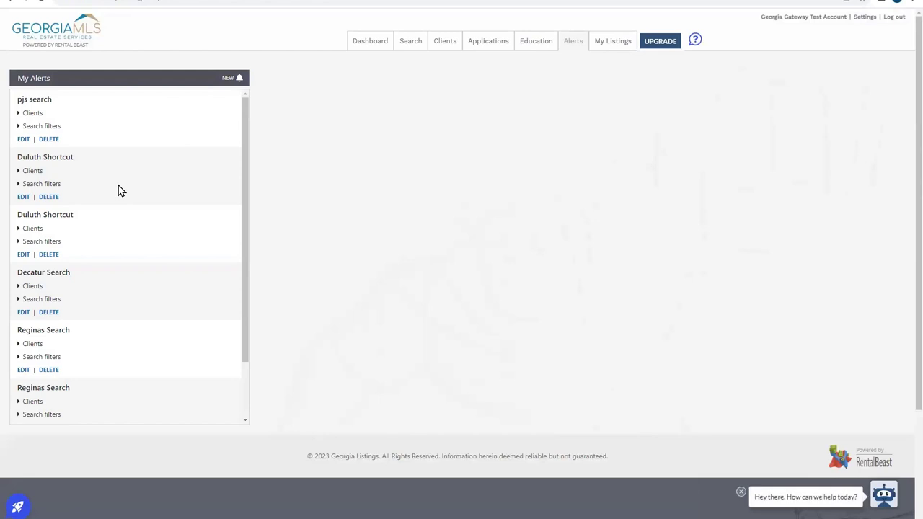
- Add a test client to the pjs search alert with once-a-day emails, then view the Clients list
{"action": "left_click", "coordinate": [24, 114]}
{"action": "left_click", "coordinate": [40, 158]}
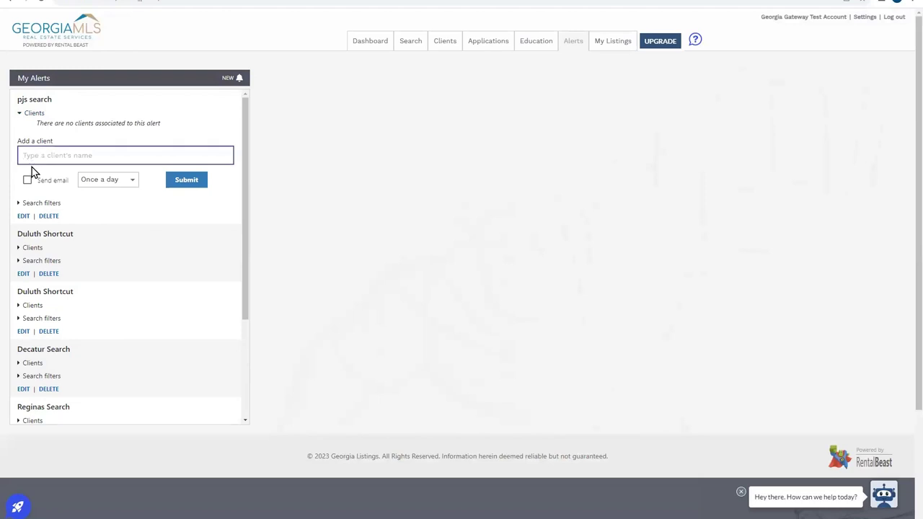
{"action": "type", "text": "bryan"}
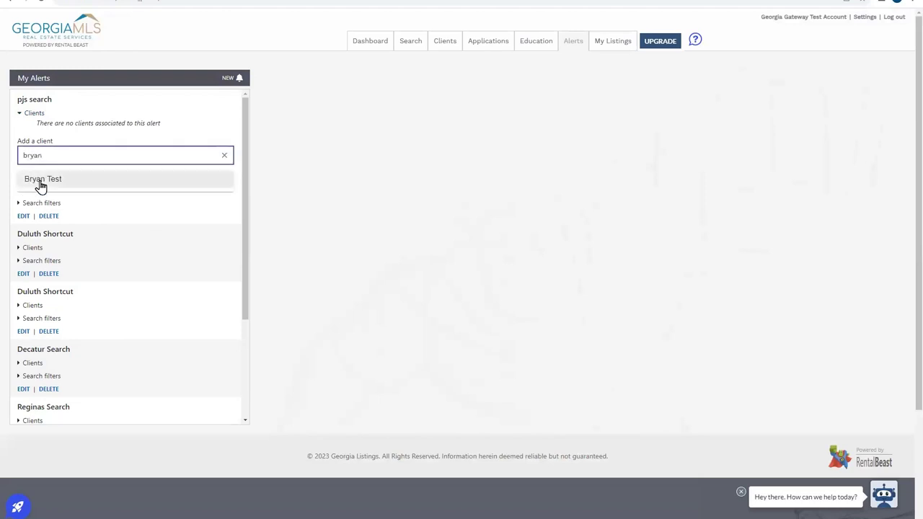
{"action": "left_click", "coordinate": [39, 182]}
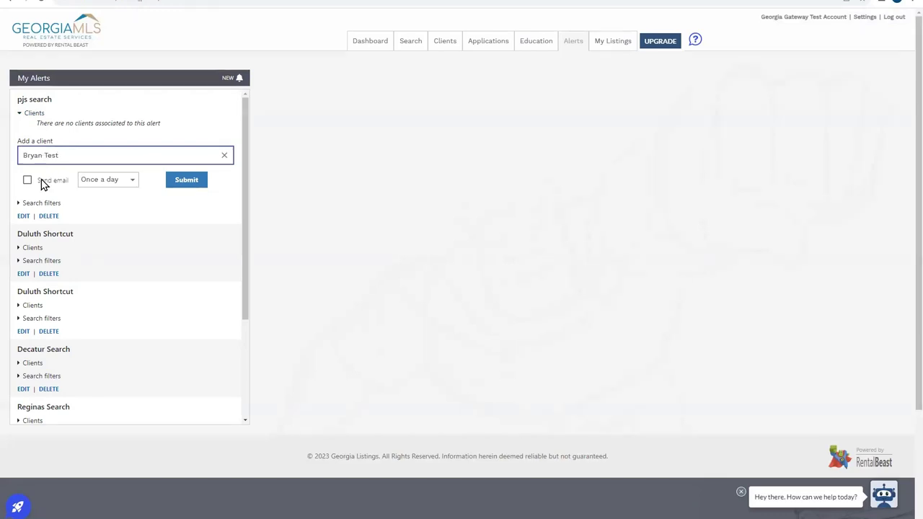
{"action": "left_click", "coordinate": [27, 182]}
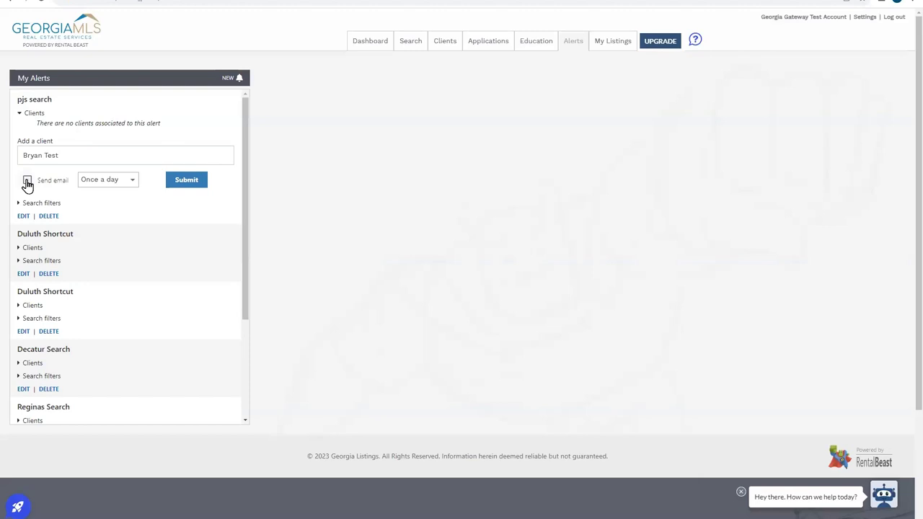
{"action": "left_click", "coordinate": [115, 180]}
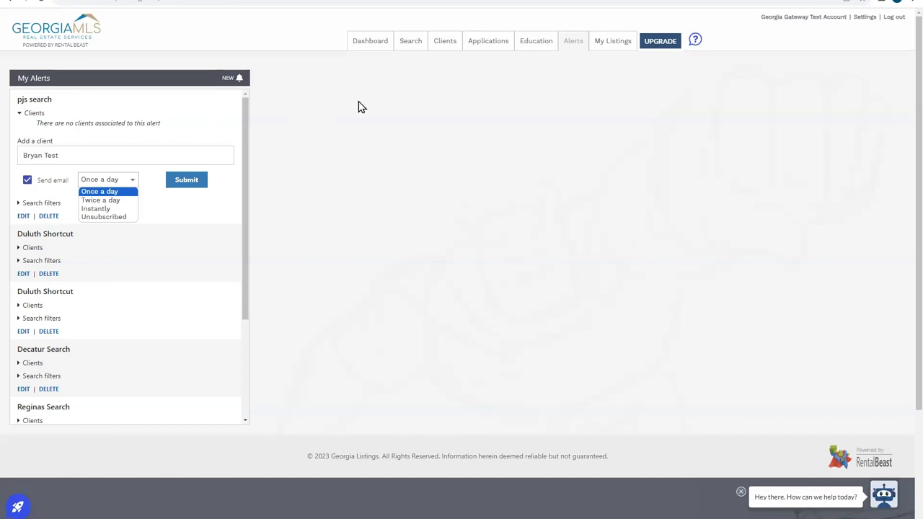
{"action": "left_click", "coordinate": [434, 49]}
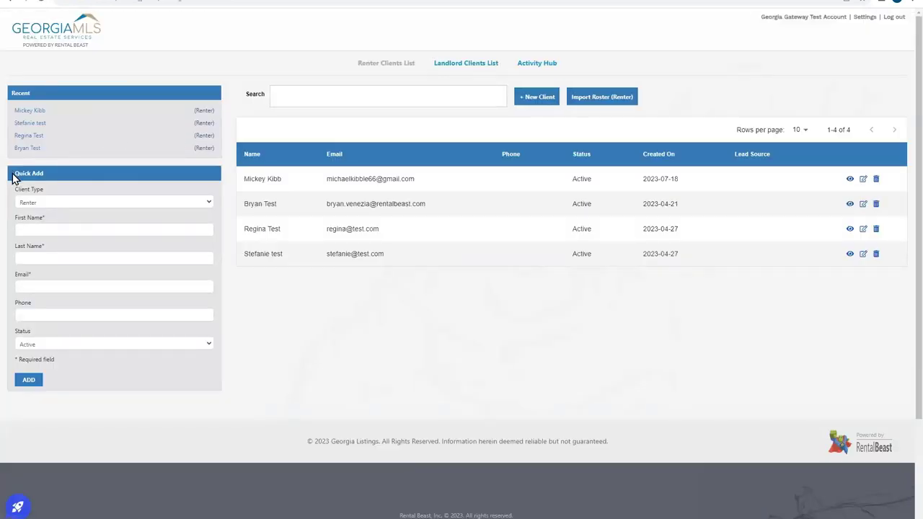
- Quick-add a renter client with their first name, last name and e-mail, confirming the success message
{"action": "left_click", "coordinate": [32, 229]}
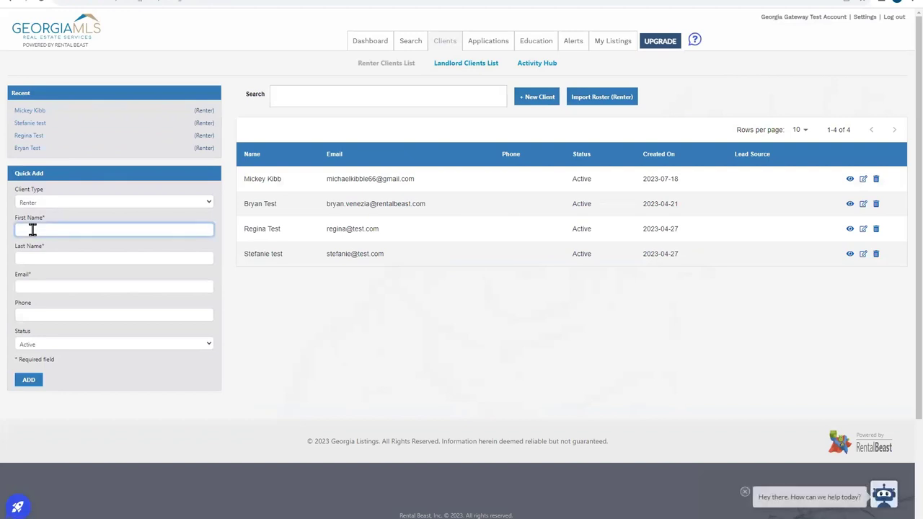
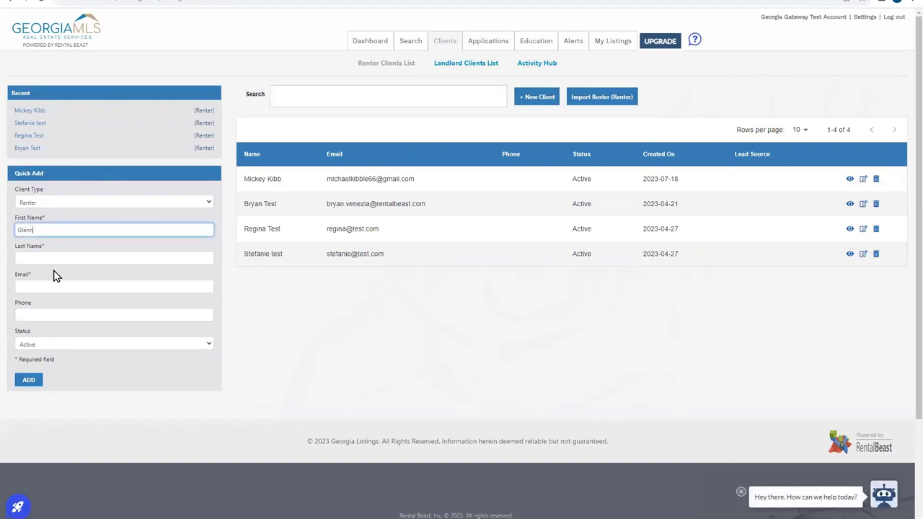
{"action": "left_click", "coordinate": [52, 256]}
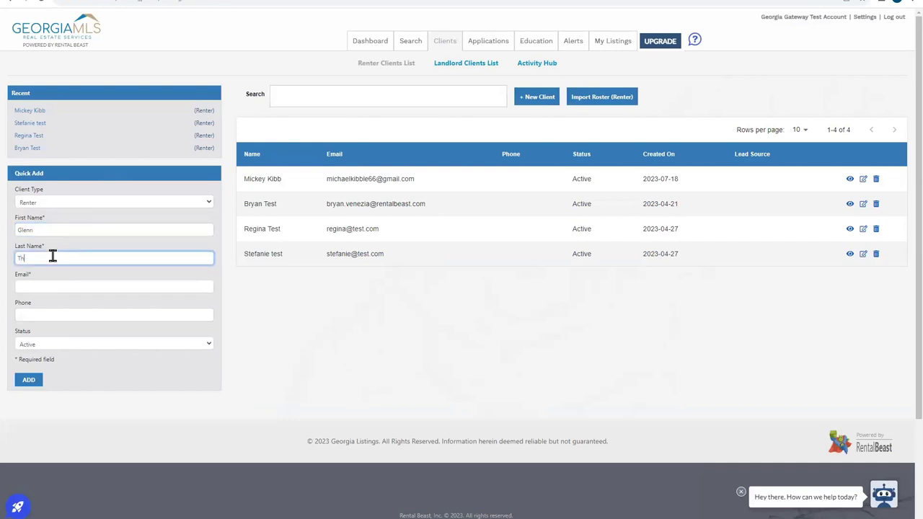
{"action": "left_click", "coordinate": [54, 287]}
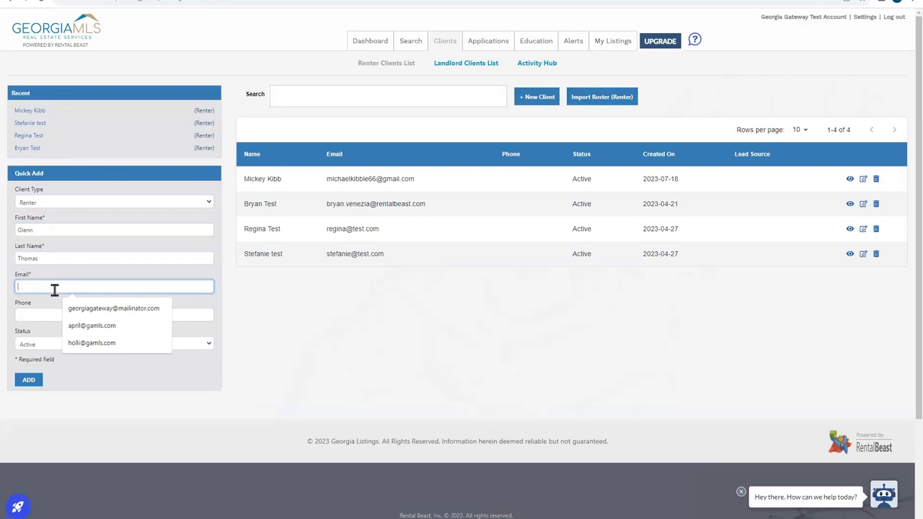
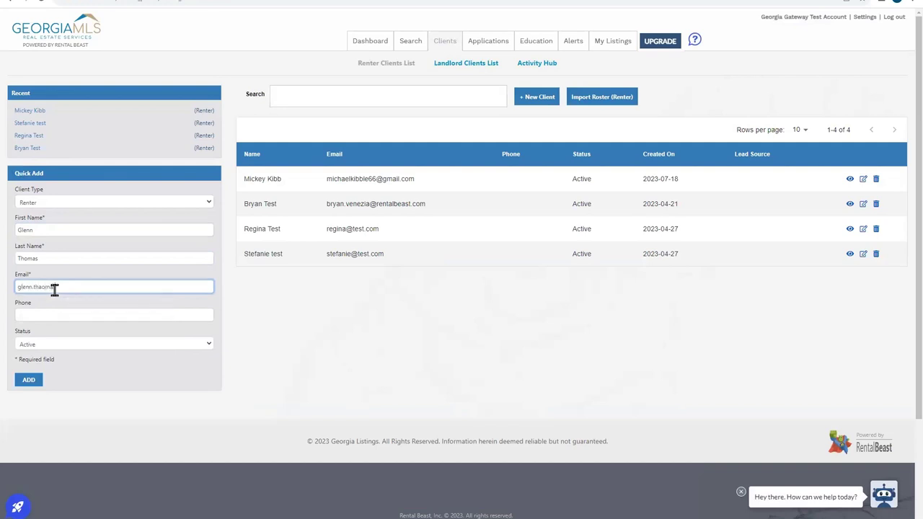
{"action": "left_click", "coordinate": [27, 388]}
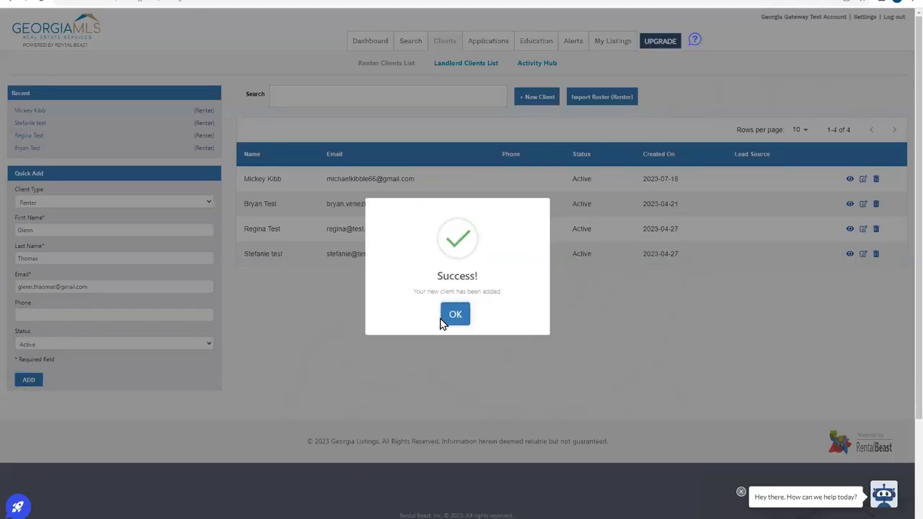
{"action": "left_click", "coordinate": [455, 316]}
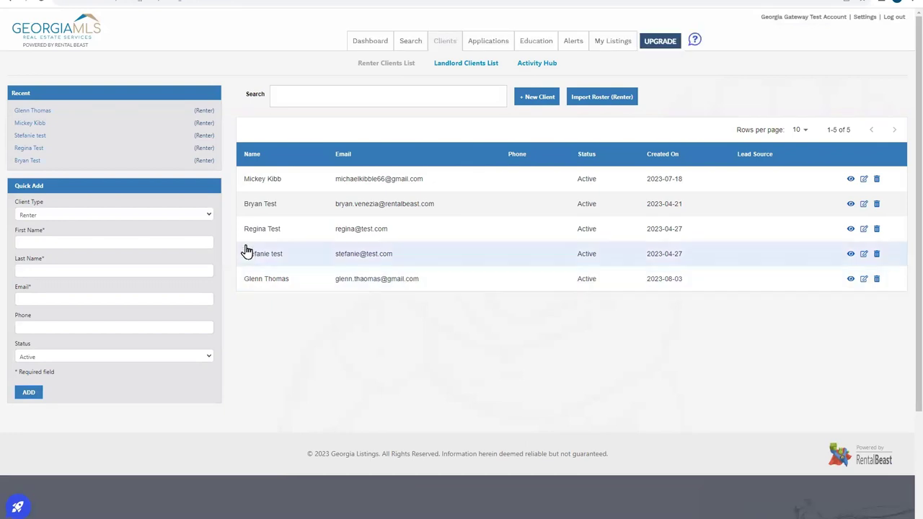
- Open the newly added renter client's profile and switch it into edit mode
{"action": "left_click", "coordinate": [426, 280]}
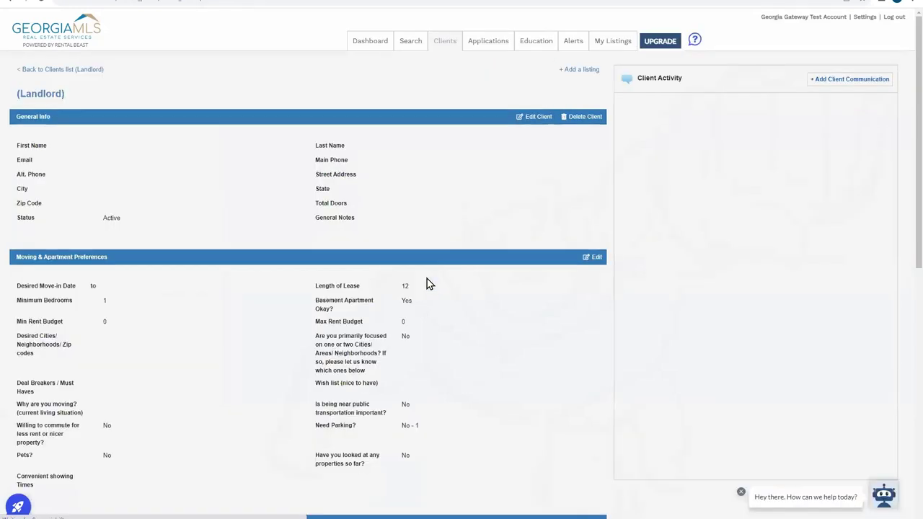
{"action": "left_click", "coordinate": [543, 124]}
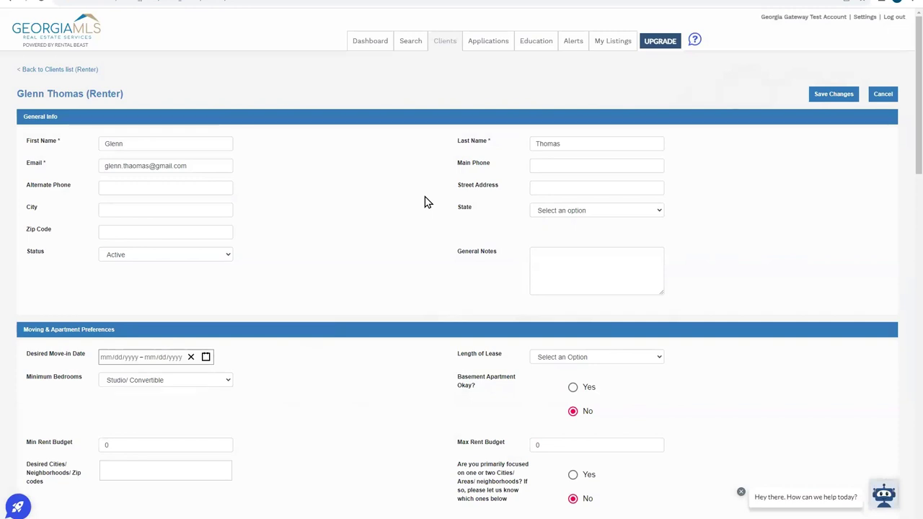
- Clear the search filters and search rentals in Decatur, Georgia
{"action": "left_click", "coordinate": [415, 42]}
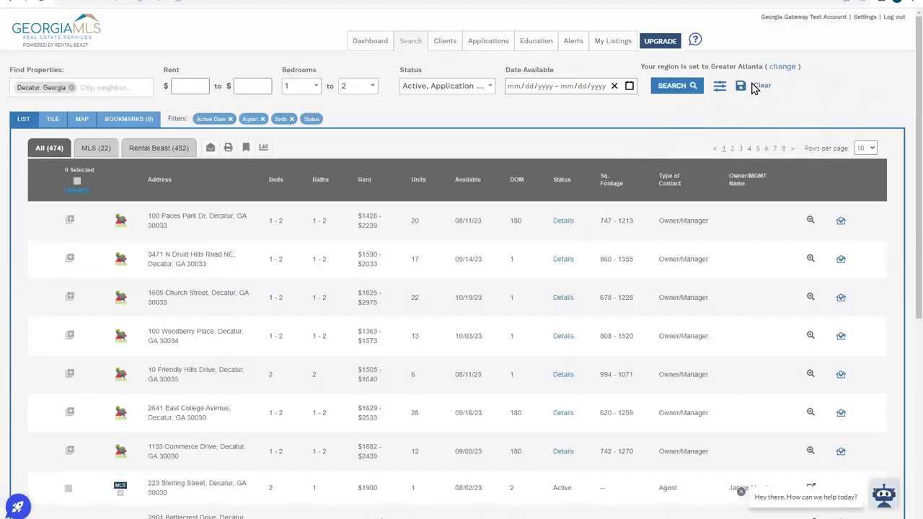
{"action": "left_click", "coordinate": [85, 85]}
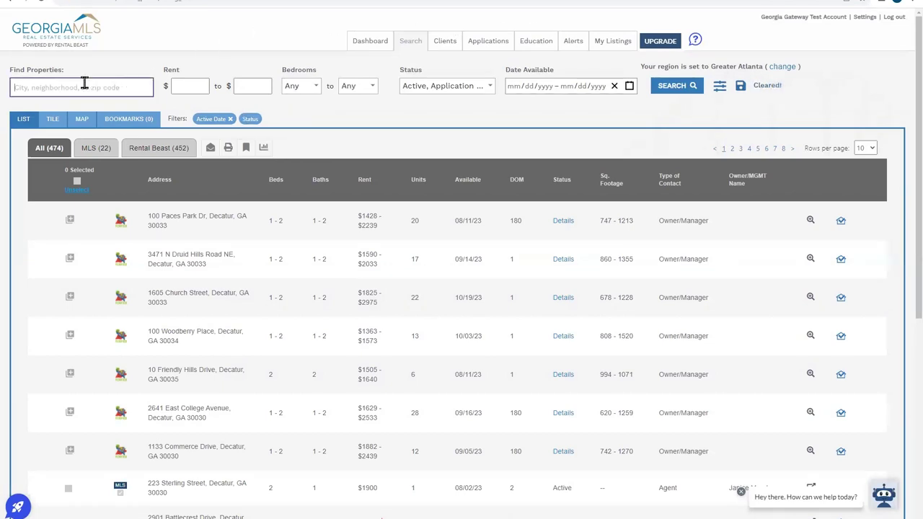
{"action": "type", "text": "decatur"}
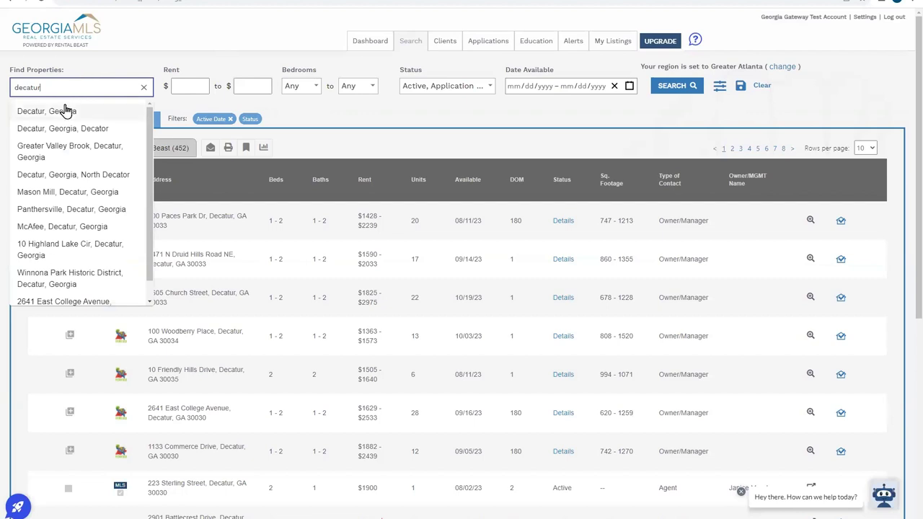
{"action": "left_click", "coordinate": [83, 113]}
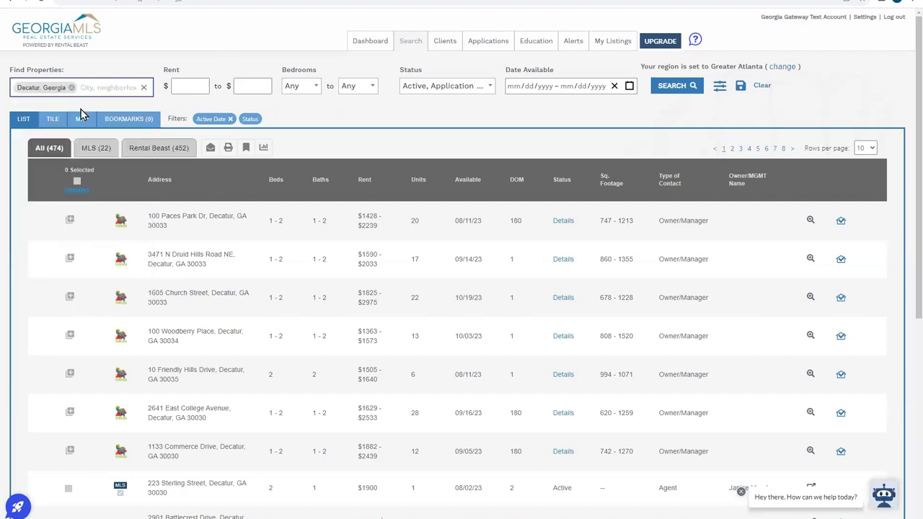
{"action": "left_click", "coordinate": [659, 92]}
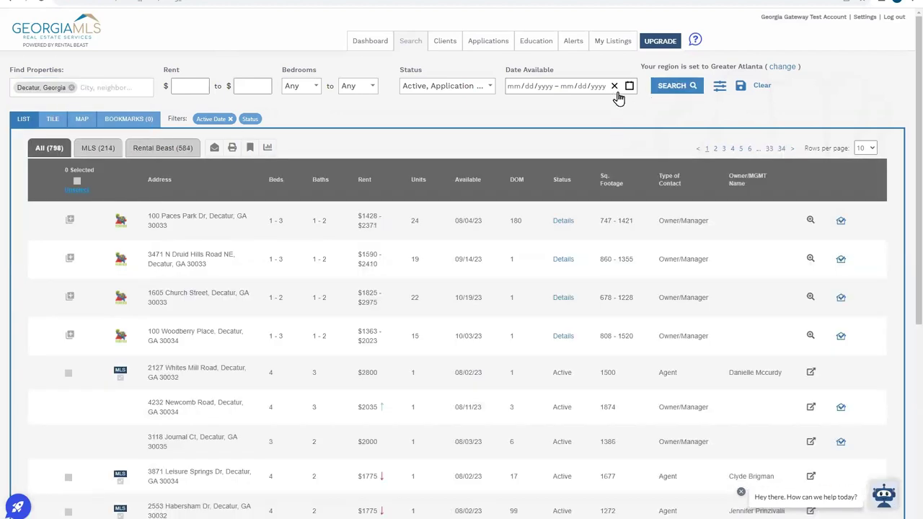
- Limit the Decatur search to rent between $1500 and $2500 and rerun it
{"action": "left_click", "coordinate": [181, 83]}
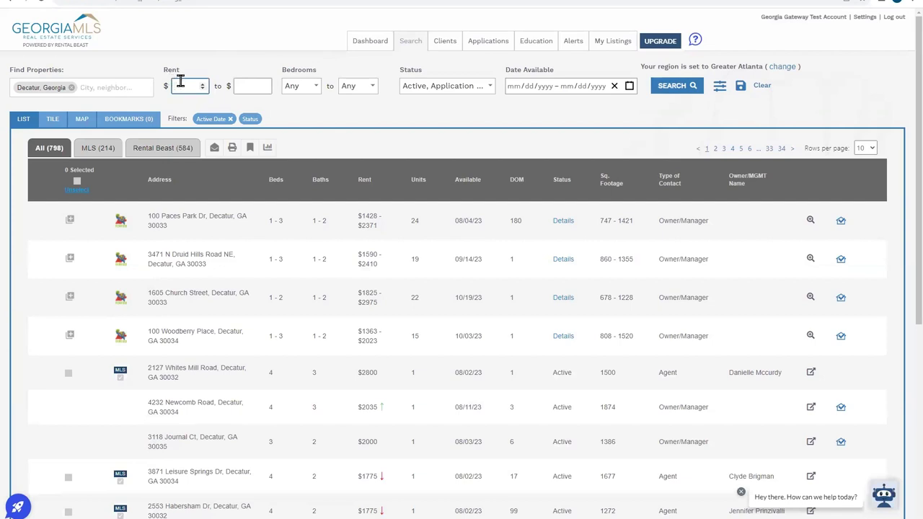
{"action": "type", "text": "10"}
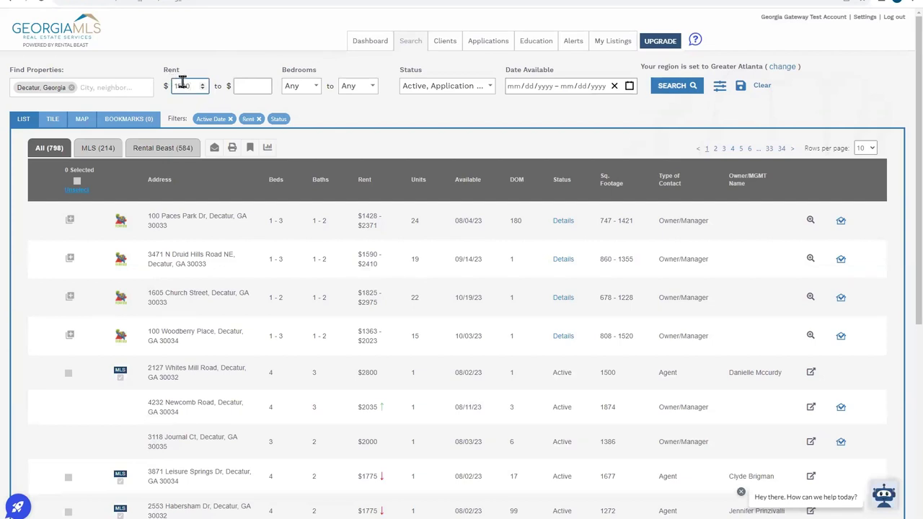
{"action": "double_click", "coordinate": [242, 85]}
{"action": "left_click", "coordinate": [242, 85]}
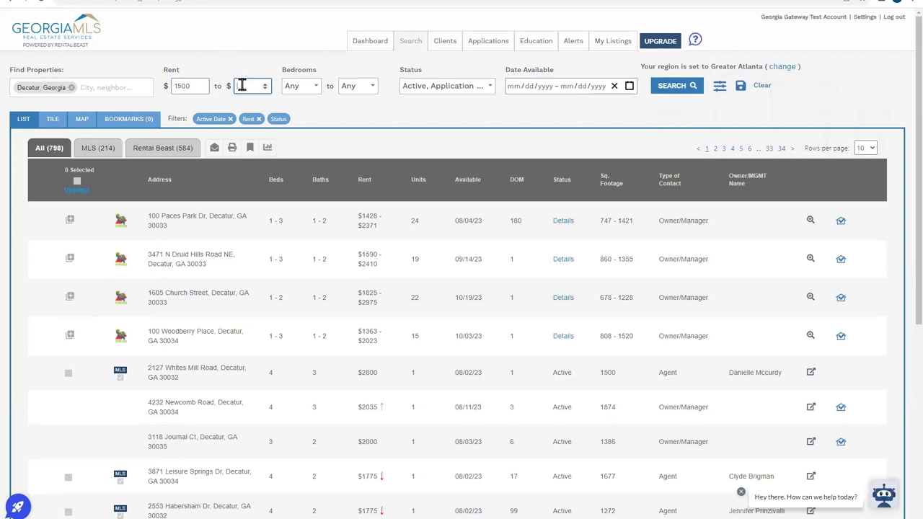
{"action": "type", "text": "2500"}
{"action": "left_click", "coordinate": [658, 92]}
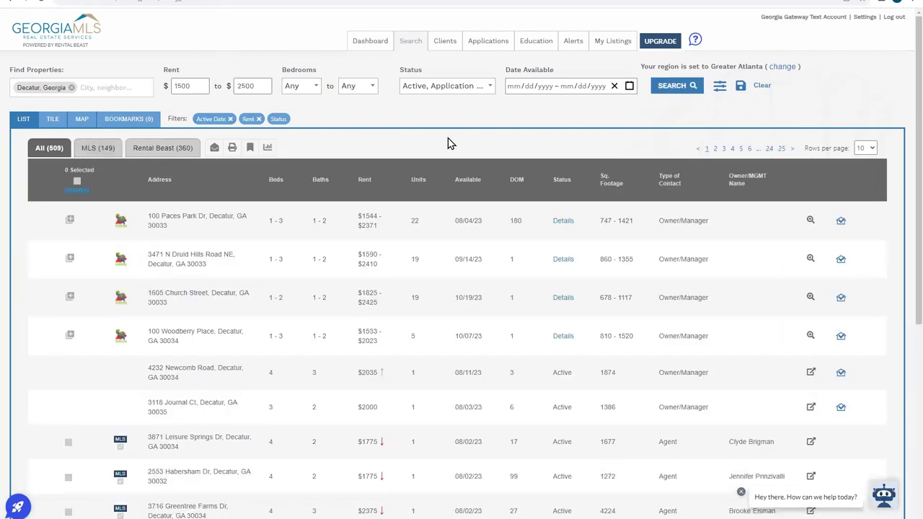
- Save the Decatur rent search as a shortcut named 'glenn search'
{"action": "left_click", "coordinate": [743, 88]}
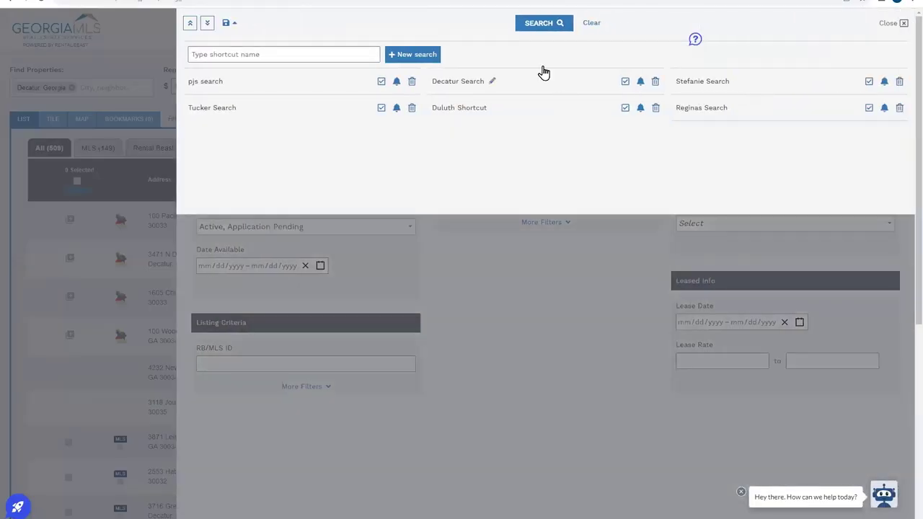
{"action": "left_click", "coordinate": [305, 56]}
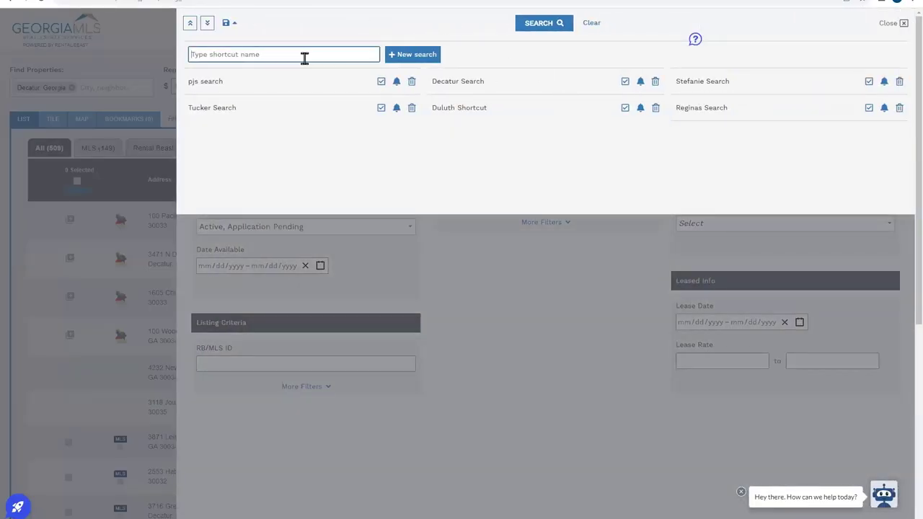
{"action": "type", "text": "glenn search"}
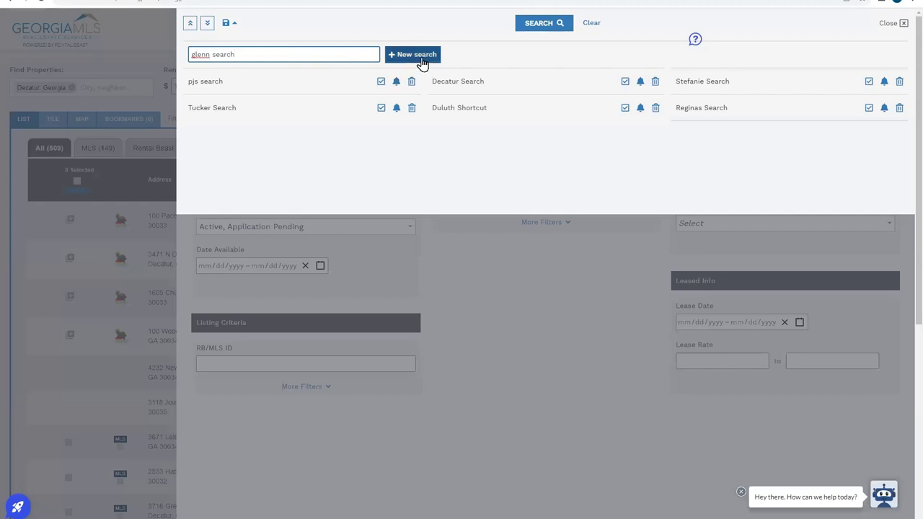
{"action": "left_click", "coordinate": [421, 60]}
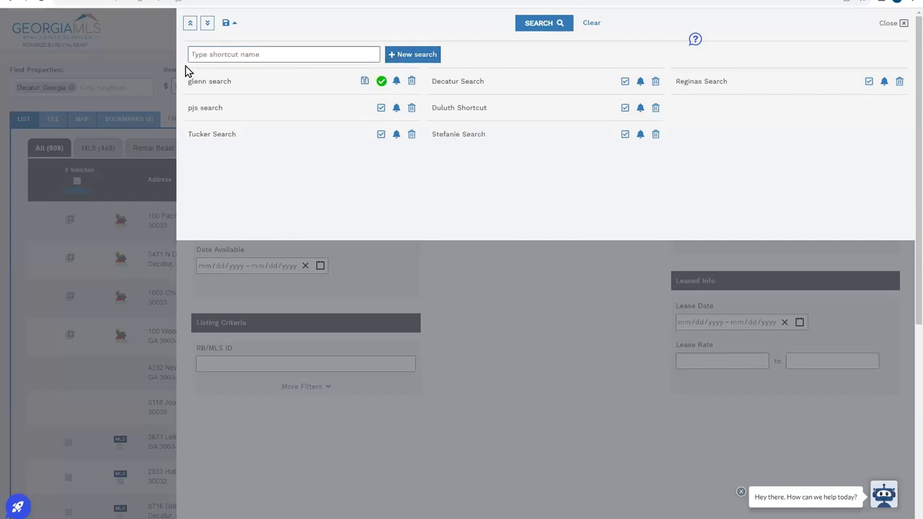
- Create an alert from the 'glenn search' shortcut and go to My Alerts
{"action": "left_click", "coordinate": [397, 81]}
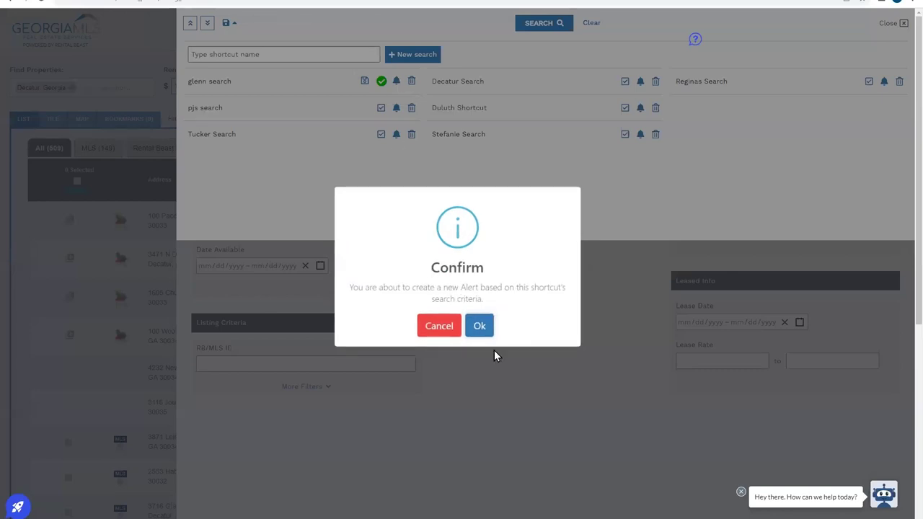
{"action": "left_click", "coordinate": [483, 326]}
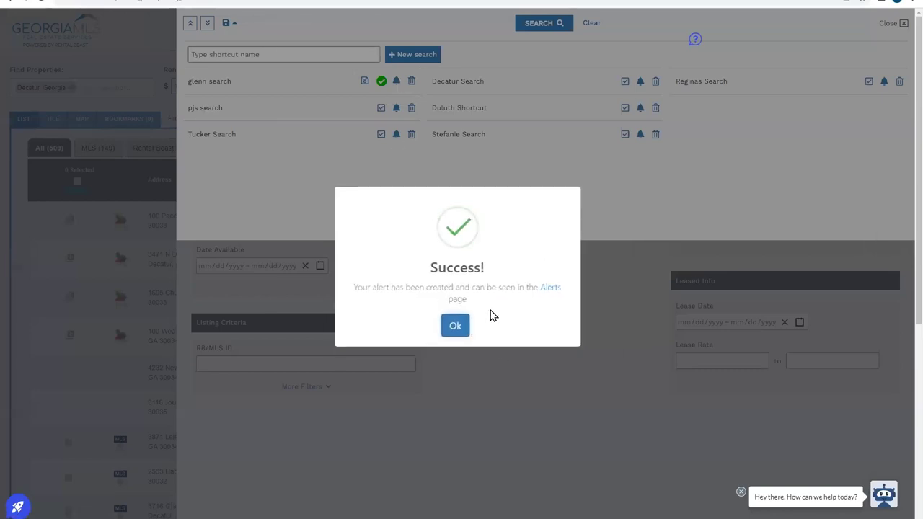
{"action": "left_click", "coordinate": [548, 288]}
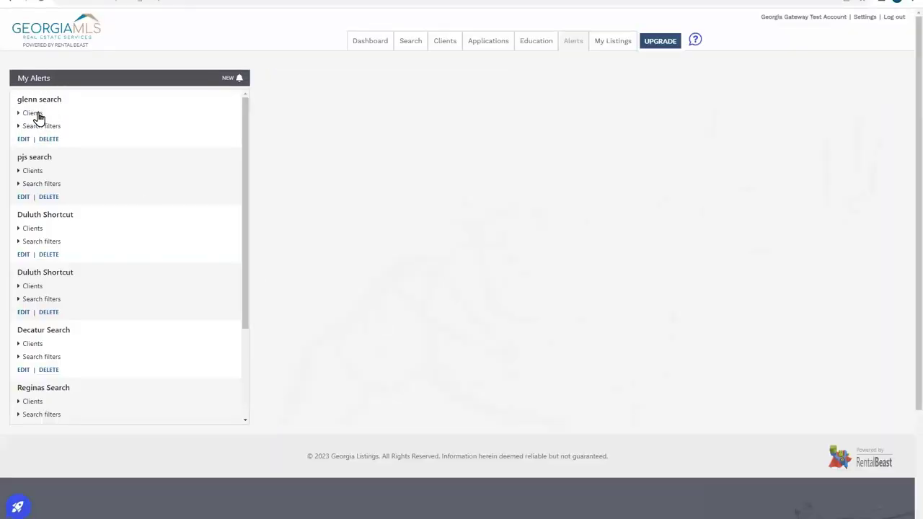
- Add the test renter client to the 'glenn search' alert and enable e-mail updates
{"action": "left_click", "coordinate": [36, 114]}
{"action": "left_click", "coordinate": [49, 155]}
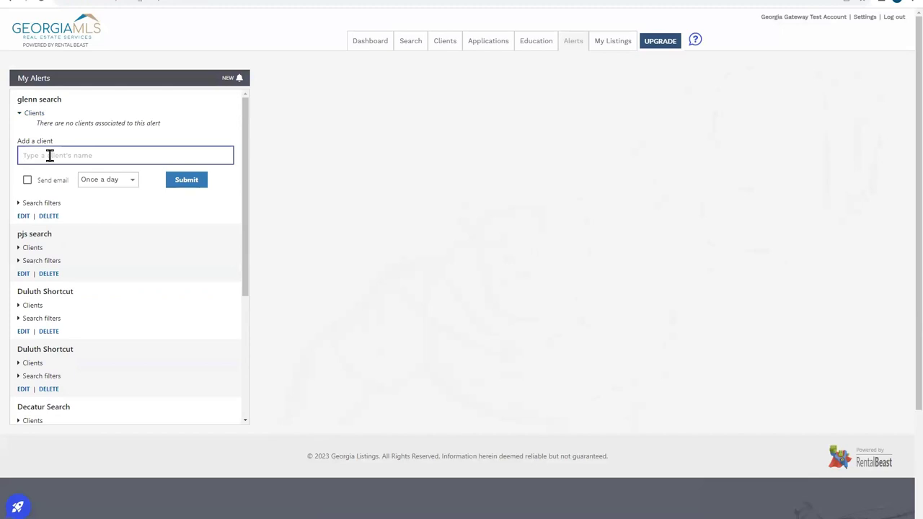
{"action": "type", "text": "glenn"}
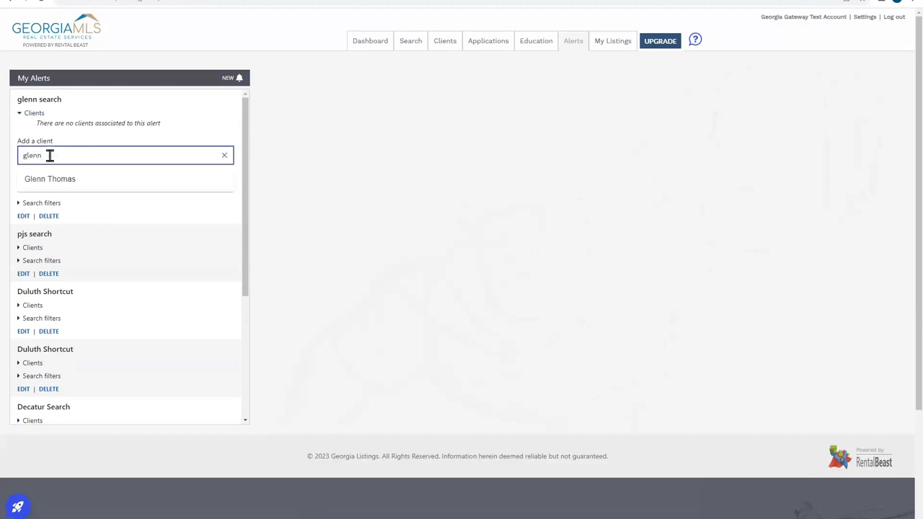
{"action": "left_click", "coordinate": [55, 180]}
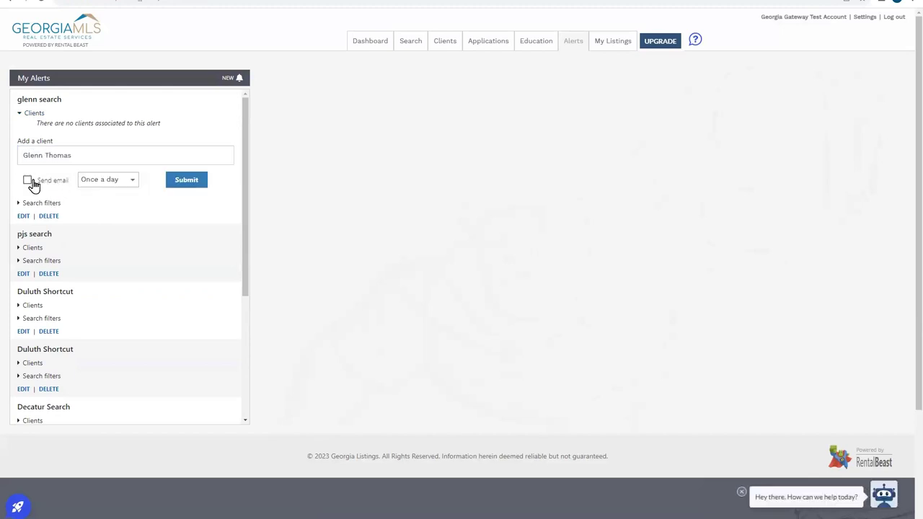
{"action": "left_click", "coordinate": [29, 181]}
{"action": "left_click", "coordinate": [131, 180]}
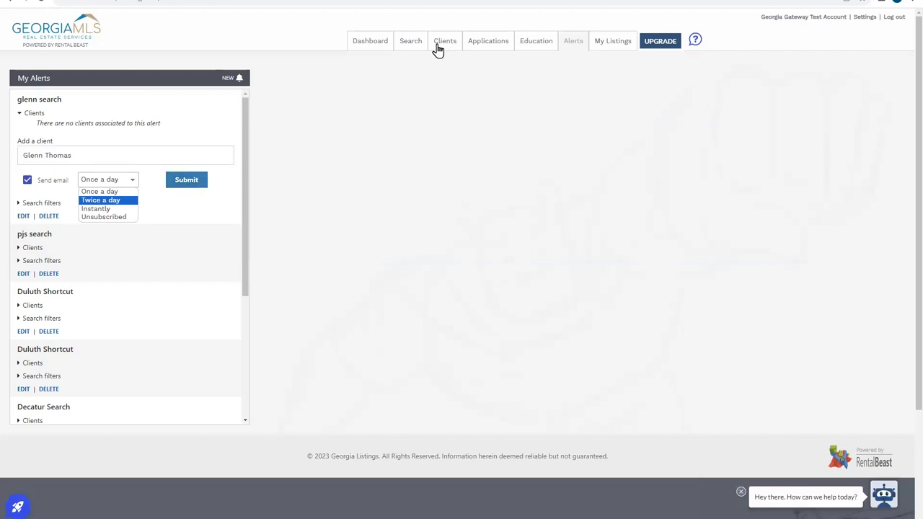
- Return to property search, clear all filters, and show the saved search shortcuts
{"action": "left_click", "coordinate": [415, 46]}
{"action": "left_click", "coordinate": [414, 47]}
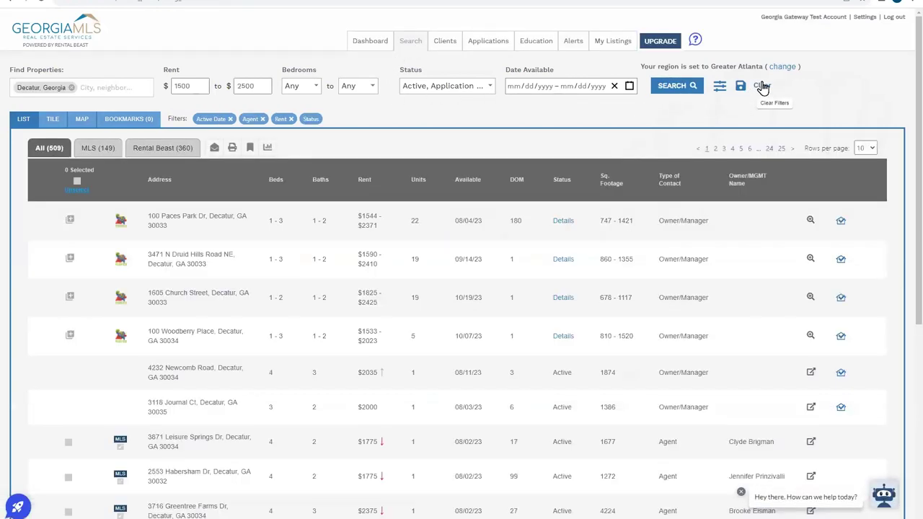
{"action": "left_click", "coordinate": [763, 87]}
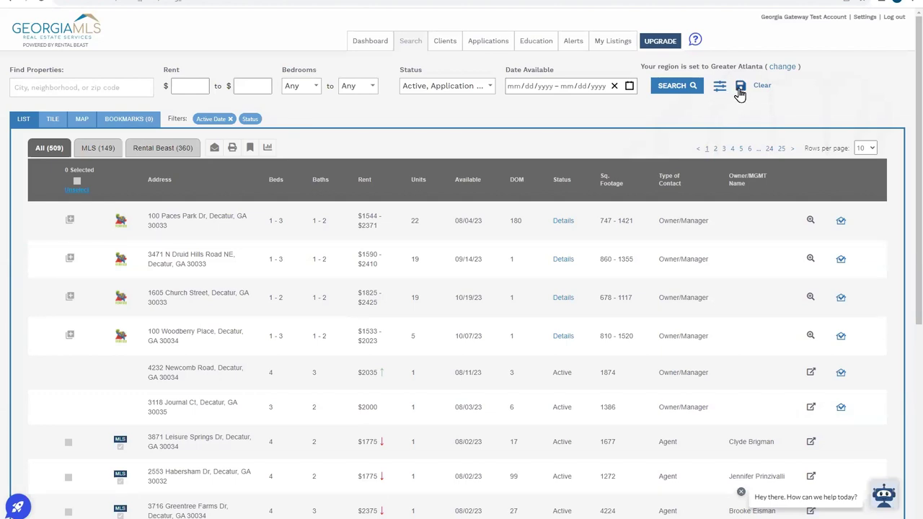
{"action": "left_click", "coordinate": [741, 88]}
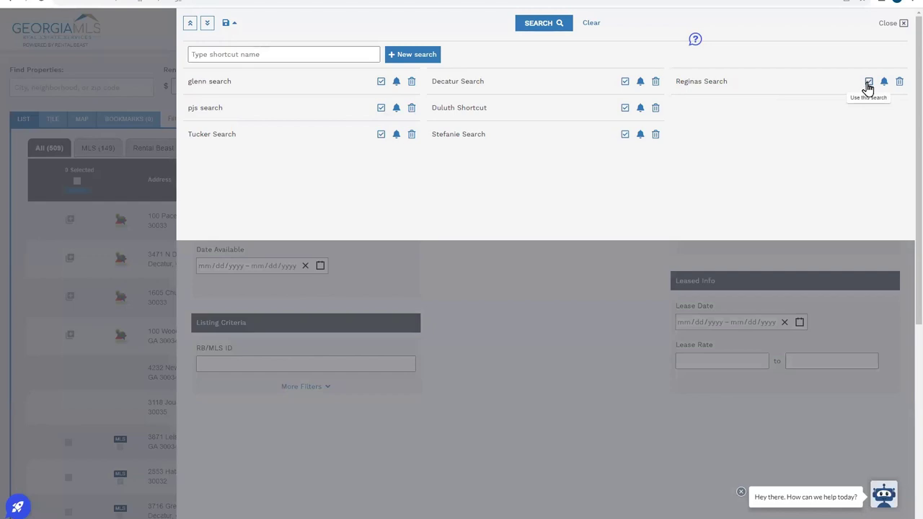
- Load the saved Decatur $1500–$2500 shortcut and run it, returning 508 listings
{"action": "left_click", "coordinate": [869, 83]}
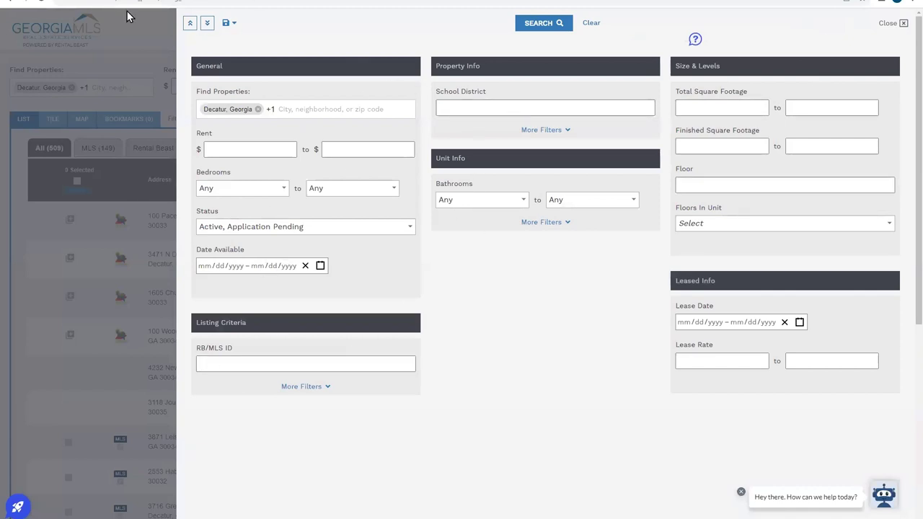
{"action": "left_click", "coordinate": [539, 23]}
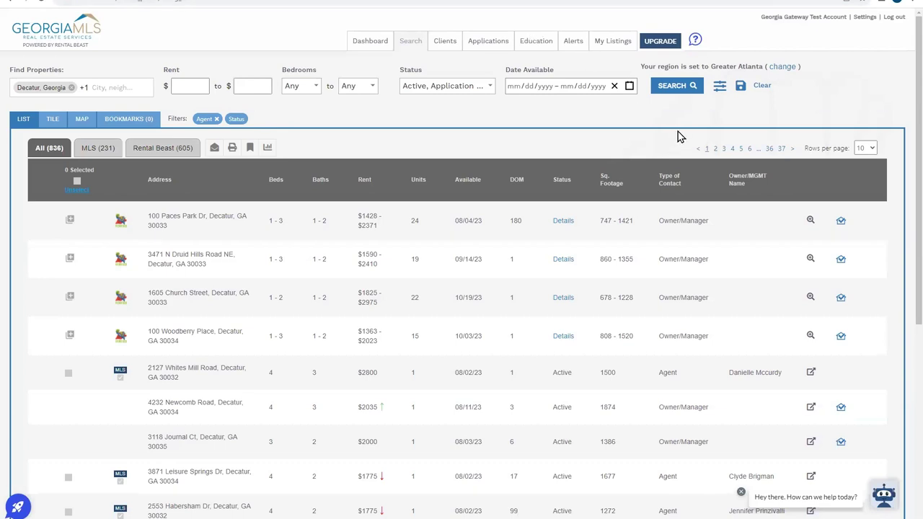
{"action": "left_click", "coordinate": [741, 87]}
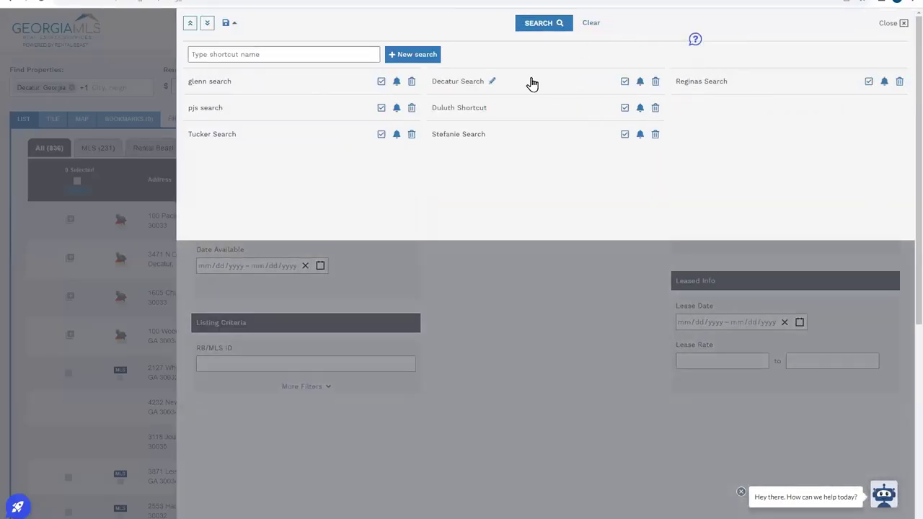
{"action": "left_click", "coordinate": [381, 83]}
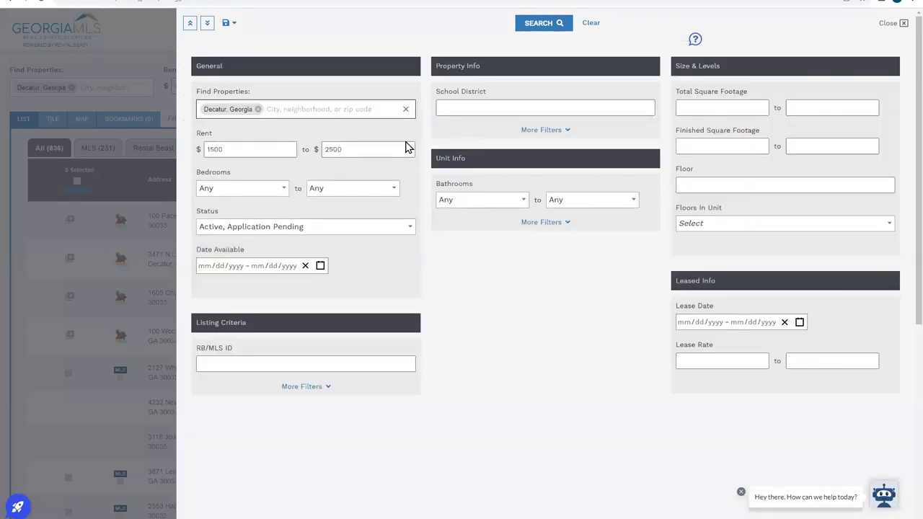
{"action": "left_click", "coordinate": [555, 29]}
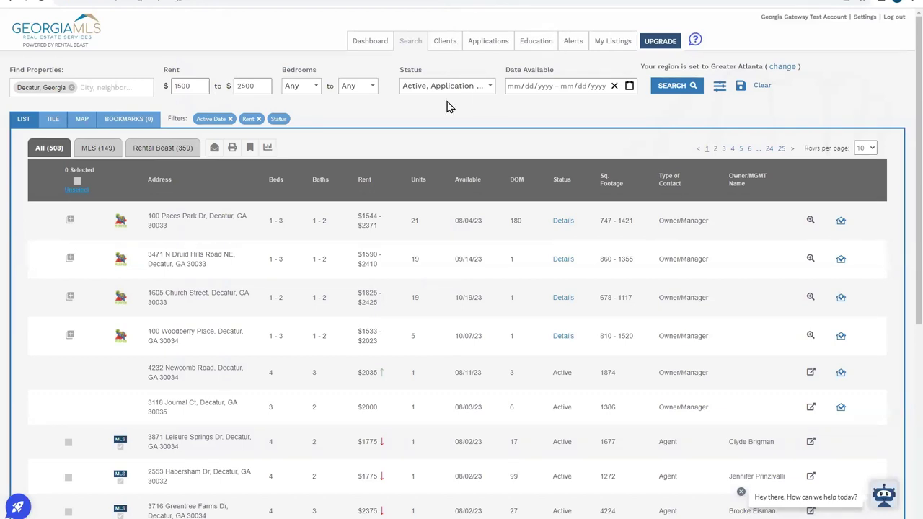
- Show only the 149 MLS listings and tick the first three
{"action": "left_click", "coordinate": [96, 148]}
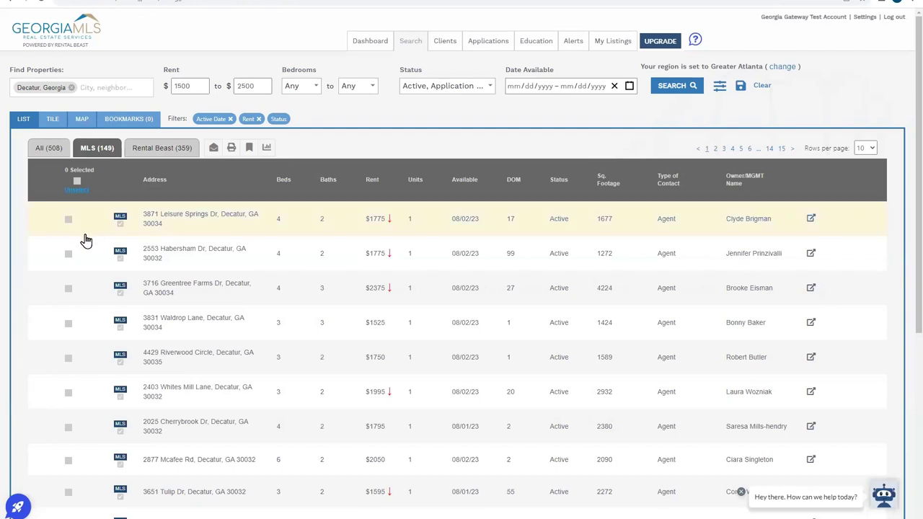
{"action": "left_click", "coordinate": [70, 257]}
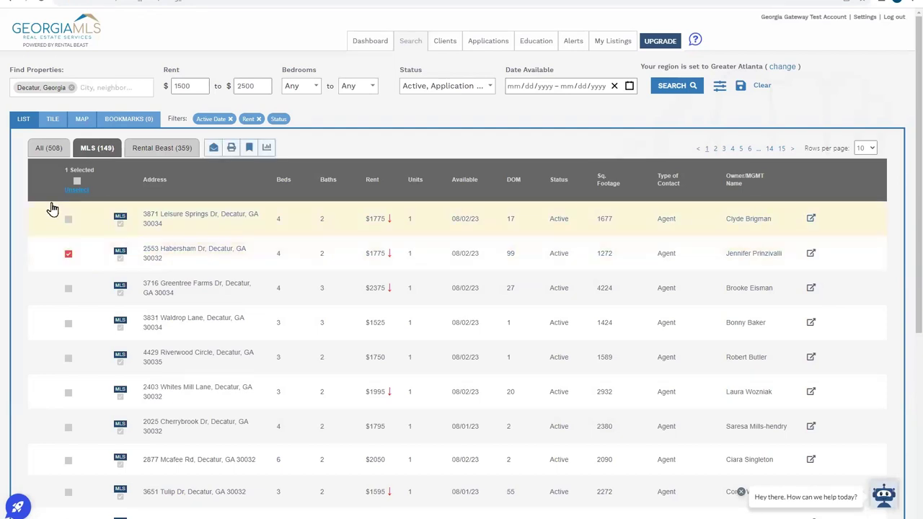
{"action": "left_click", "coordinate": [68, 220]}
{"action": "left_click", "coordinate": [67, 293]}
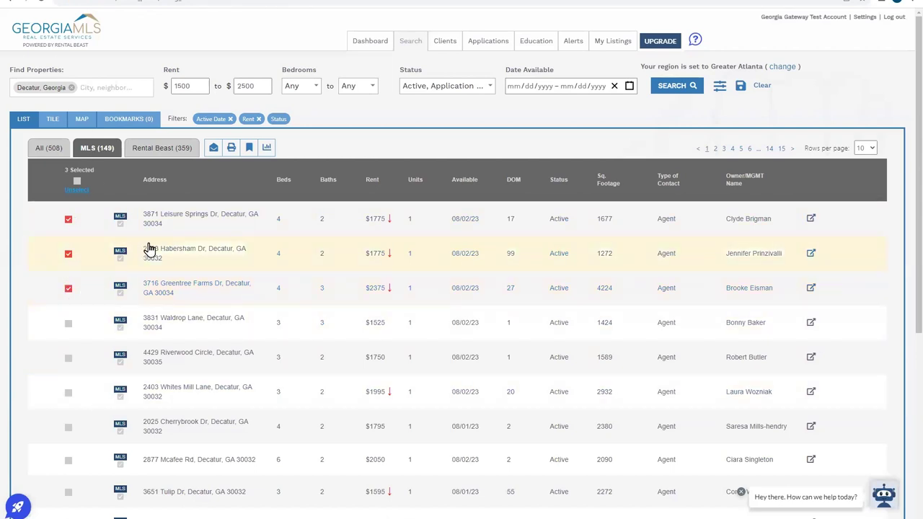
- Start emailing the three listings to a client, then close the form unsent
{"action": "left_click", "coordinate": [213, 148]}
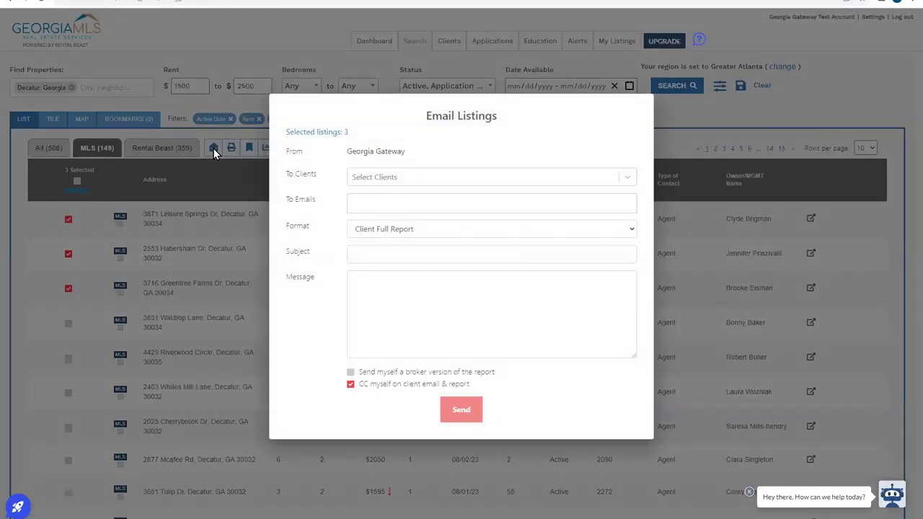
{"action": "left_click", "coordinate": [428, 176]}
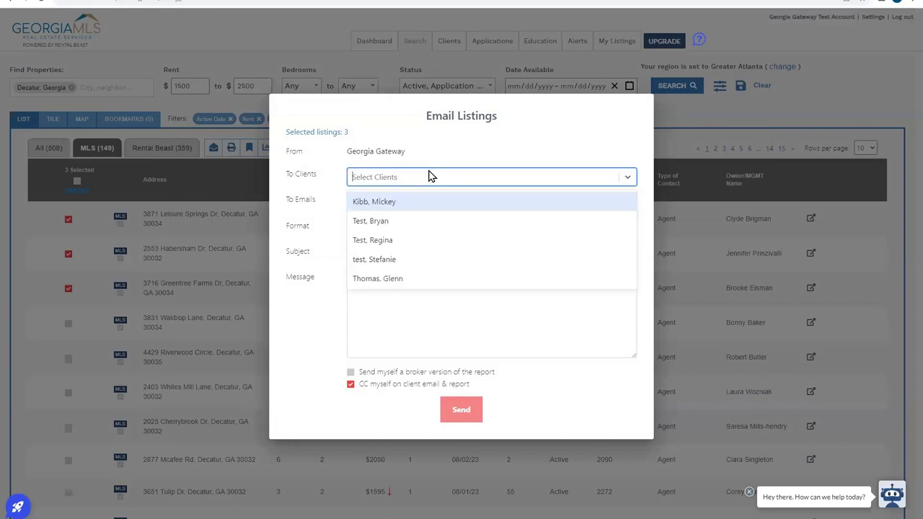
{"action": "left_click", "coordinate": [401, 280]}
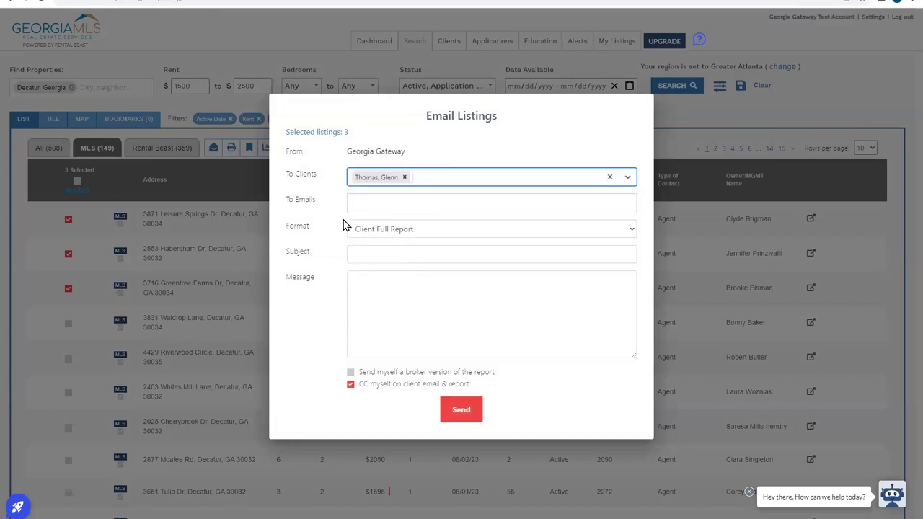
{"action": "left_click", "coordinate": [400, 197]}
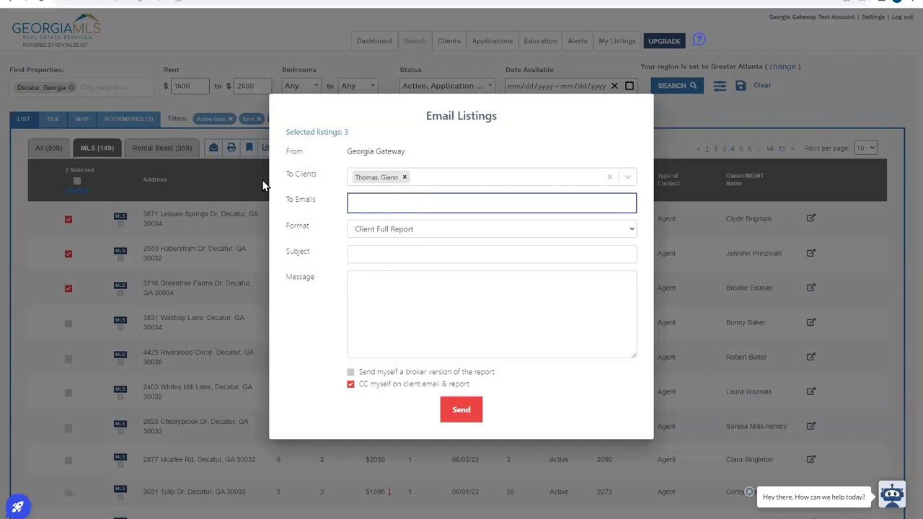
{"action": "left_click", "coordinate": [237, 169]}
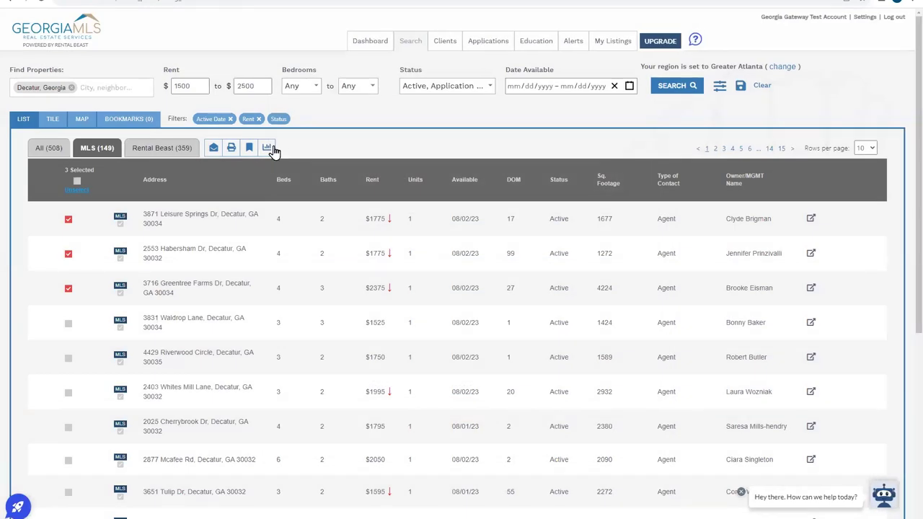
- Look at the CMA tool, then view My Listings with its three Decatur properties
{"action": "left_click", "coordinate": [272, 150]}
{"action": "left_click", "coordinate": [267, 149]}
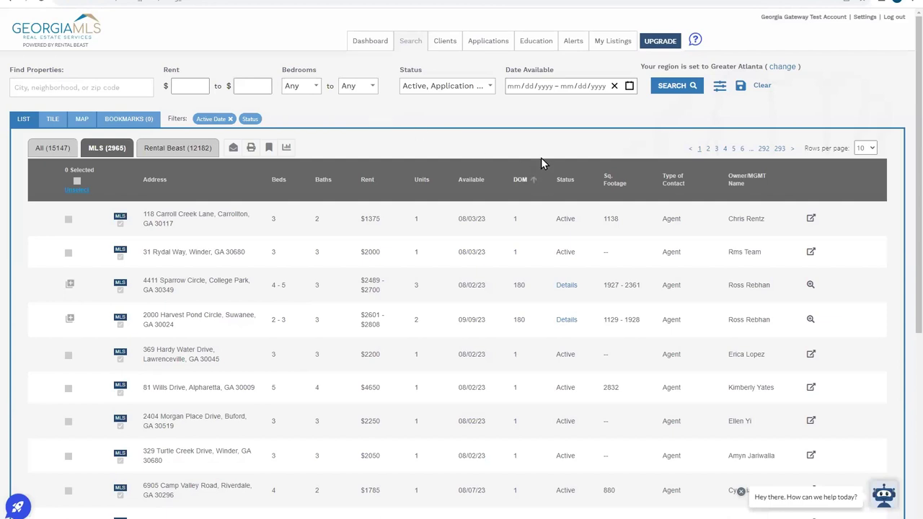
{"action": "left_click", "coordinate": [595, 48]}
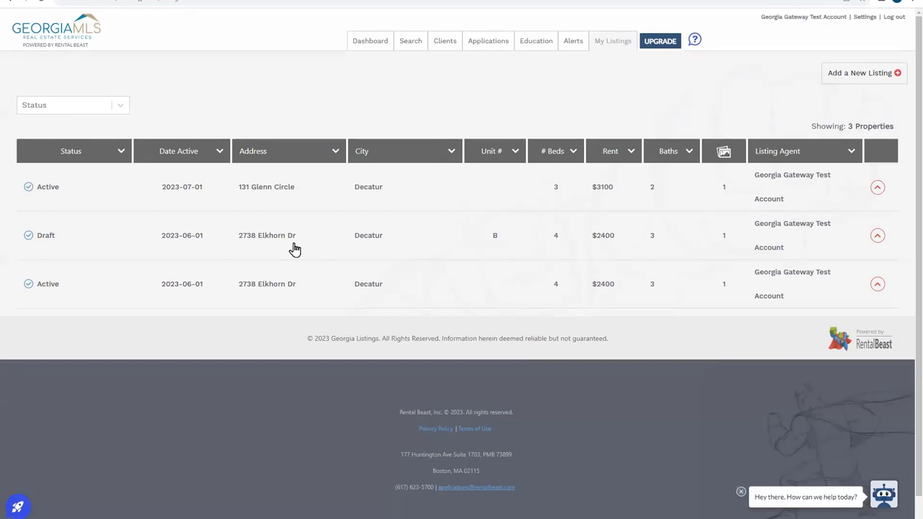
- Review the first listing's Applications and Leads & Notes settings, then open Rental Beast University
{"action": "left_click", "coordinate": [285, 202]}
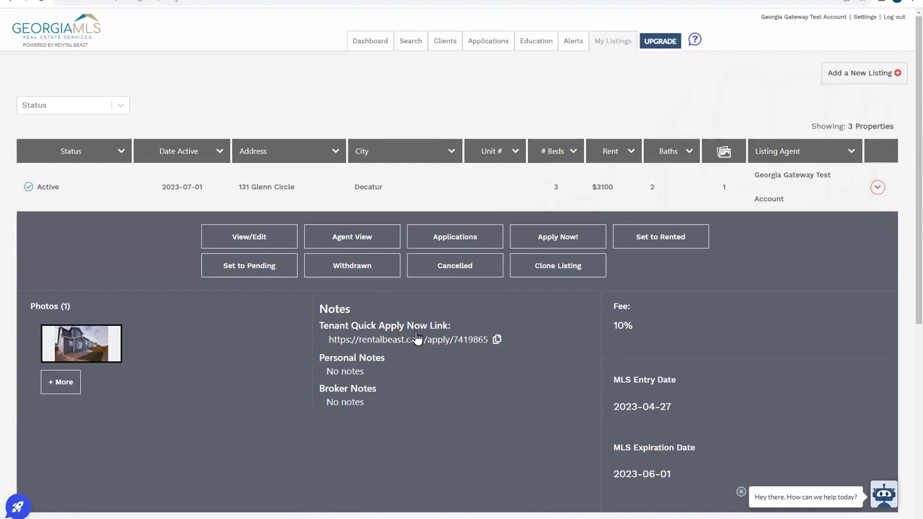
{"action": "left_click", "coordinate": [259, 239]}
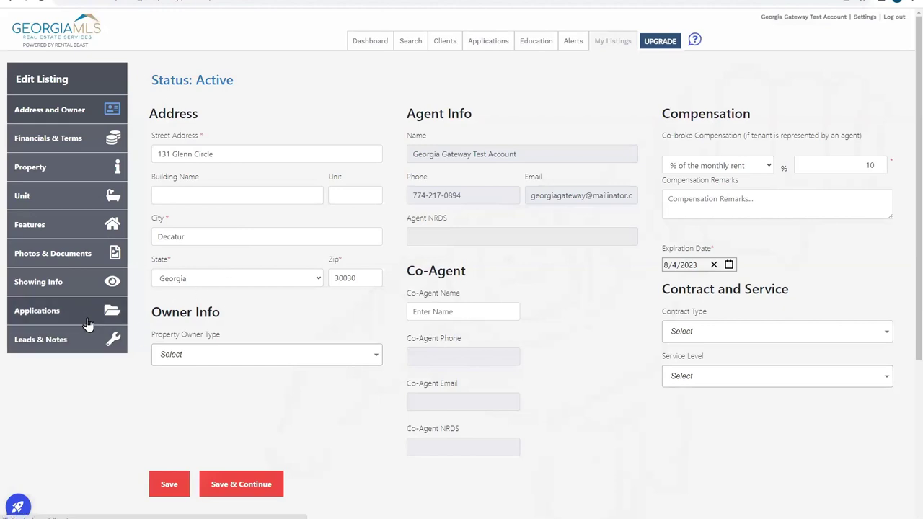
{"action": "left_click", "coordinate": [61, 314]}
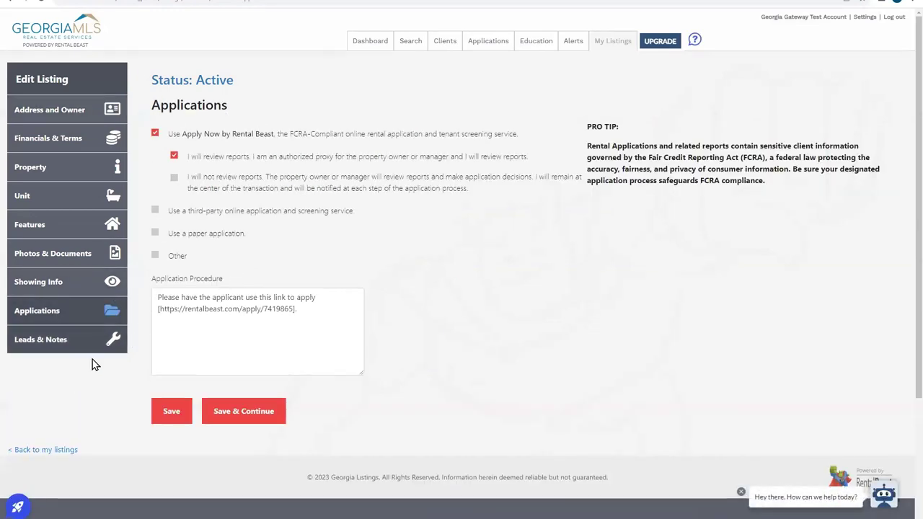
{"action": "left_click", "coordinate": [41, 339]}
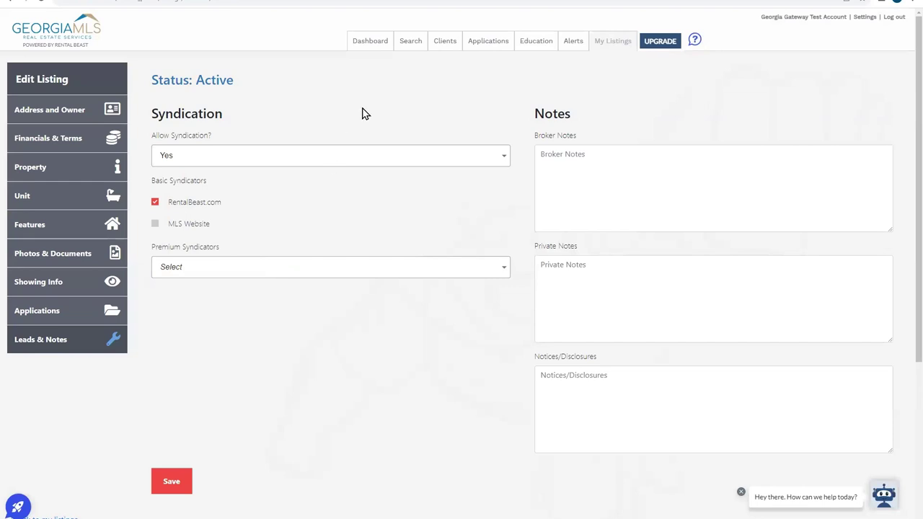
{"action": "left_click", "coordinate": [538, 43]}
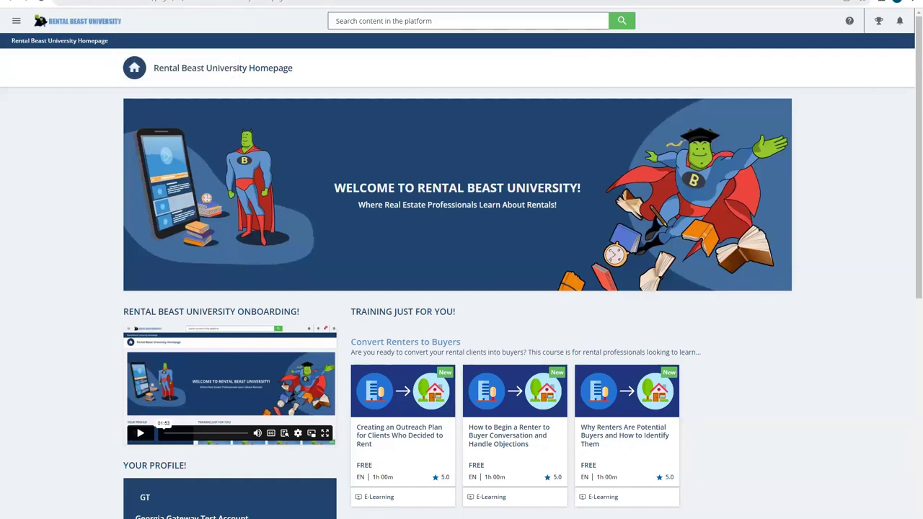
- Switch back to the Georgia MLS tab showing the listing's Edit Listing page
{"action": "left_click", "coordinate": [188, 2]}
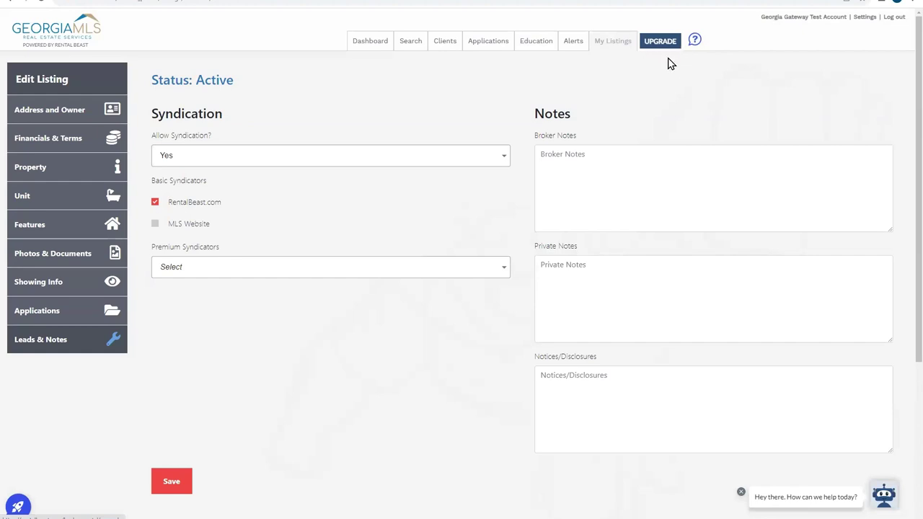
- View the Rental Beast account upgrade options
{"action": "left_click", "coordinate": [668, 43]}
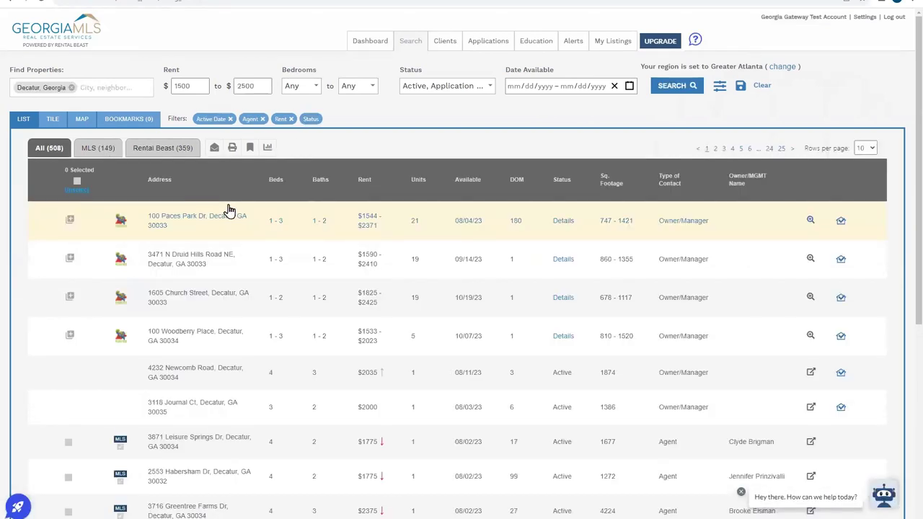
- Scroll through the 508 Decatur rental listings in the search results
{"action": "scroll", "coordinate": [238, 229], "scroll_direction": "down", "scroll_amount": 1}
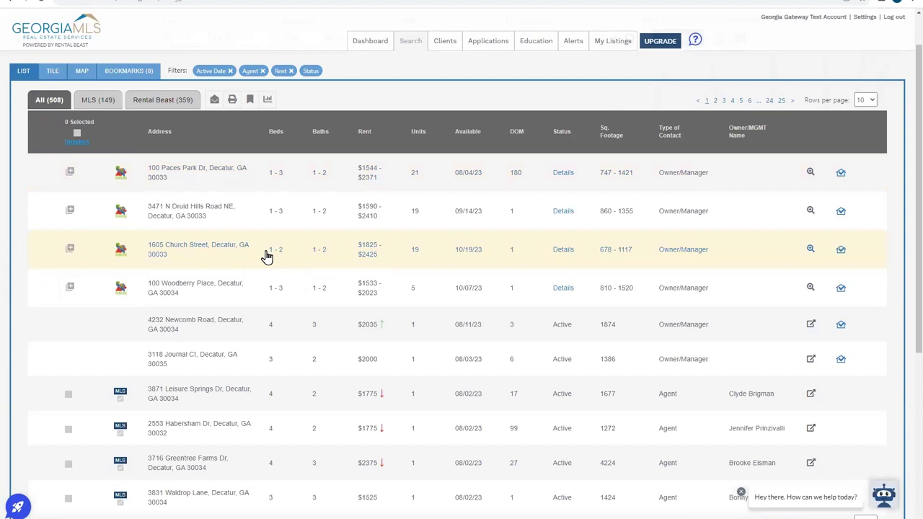
{"action": "scroll", "coordinate": [332, 285], "scroll_direction": "down", "scroll_amount": 2}
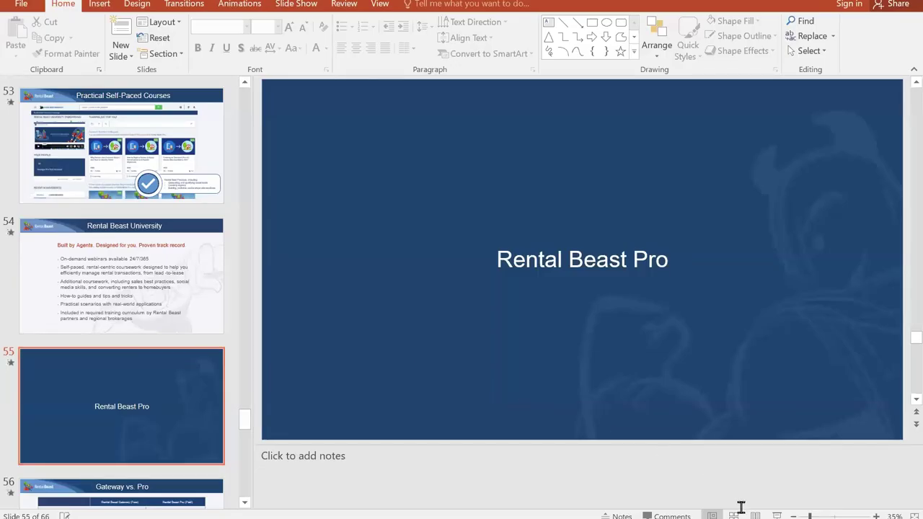
- Start the slide show from Rental Beast Pro and advance to the Gateway vs. Pro slide
{"action": "left_click", "coordinate": [777, 516]}
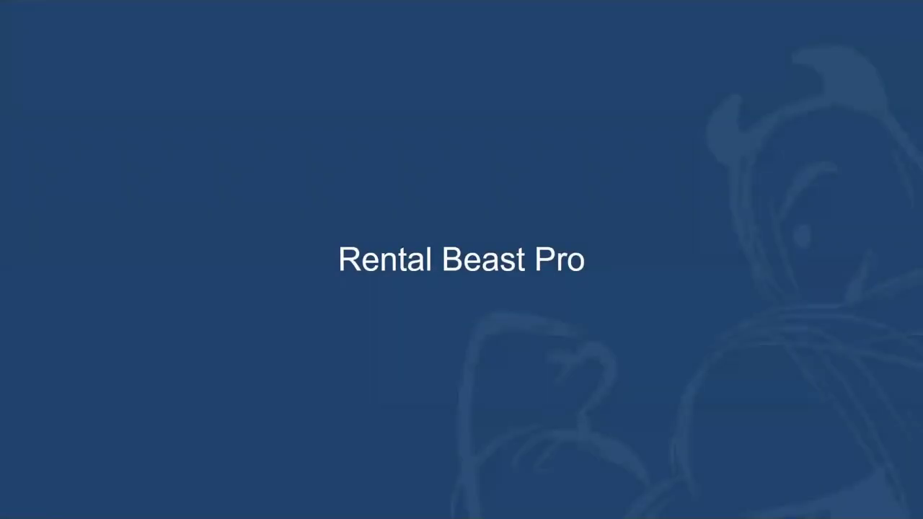
{"action": "key", "text": "space"}
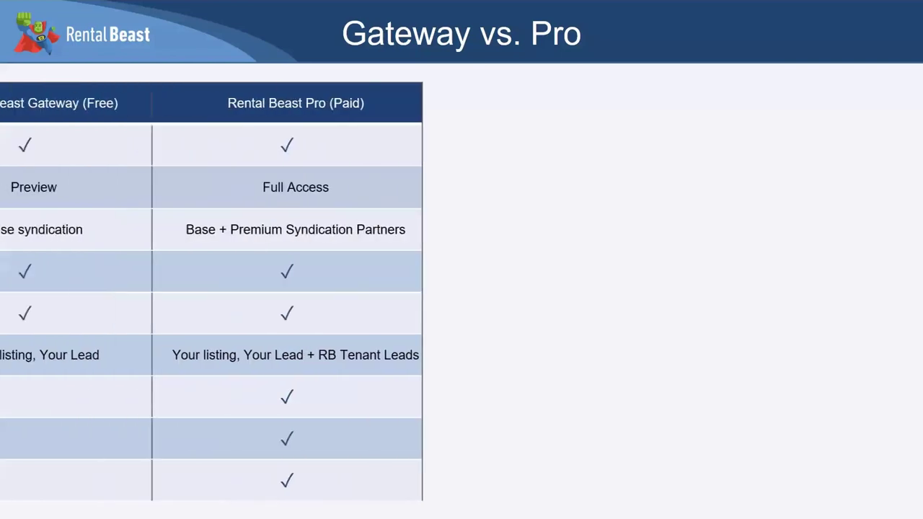